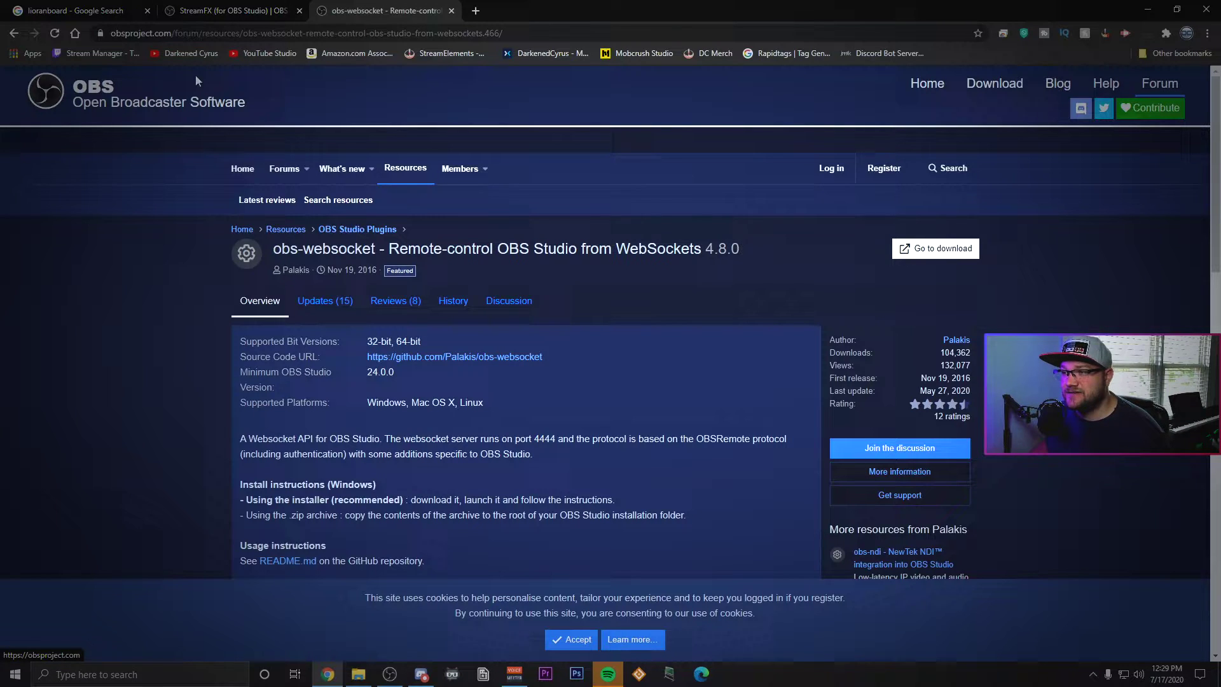
View the LioranBoard Stream Deck/Animator and StreamFX resource pages on the OBS Project site.
click(65, 8)
click(197, 200)
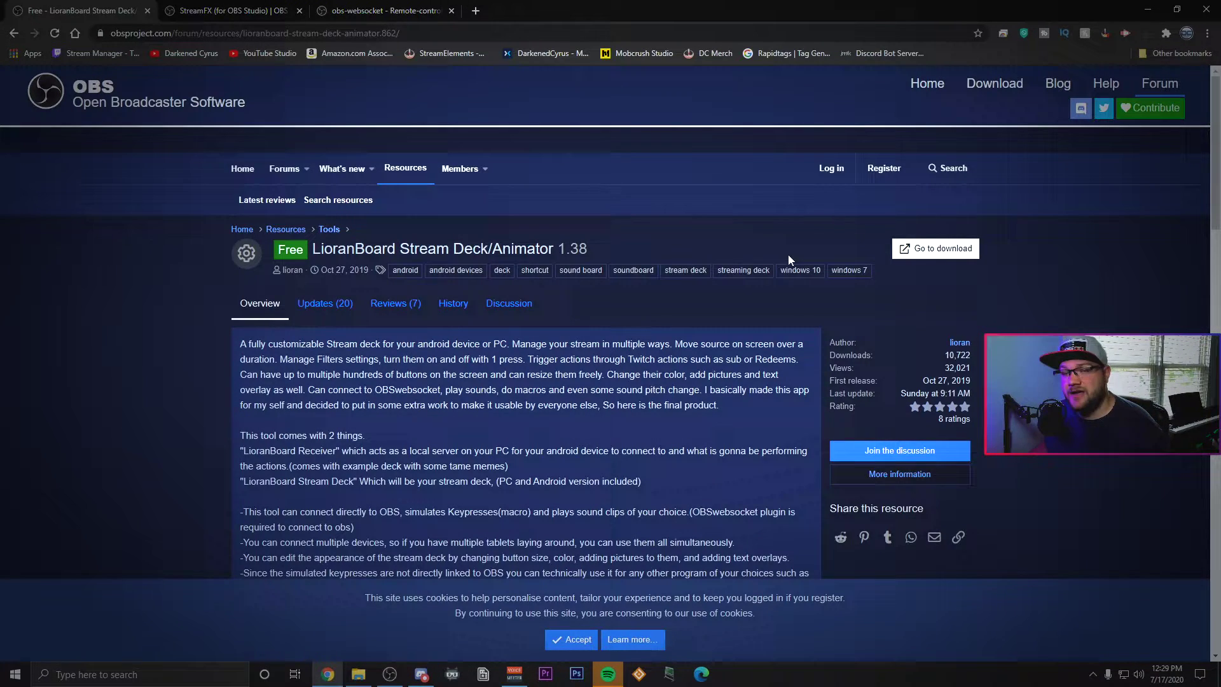
click(242, 12)
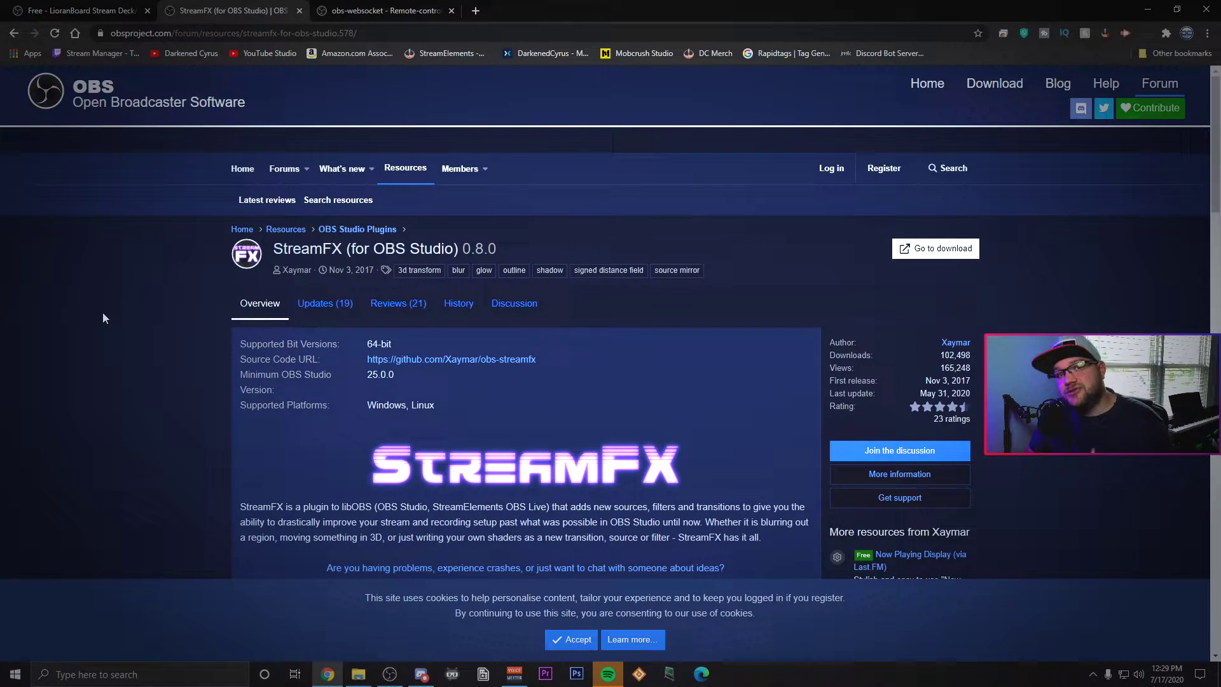
Switch to File Explorer and launch LioranBoard Receiver from the LioranBoard Receiver(PC) folder inside the lioranboard download folder.
mouse_move(382, 673)
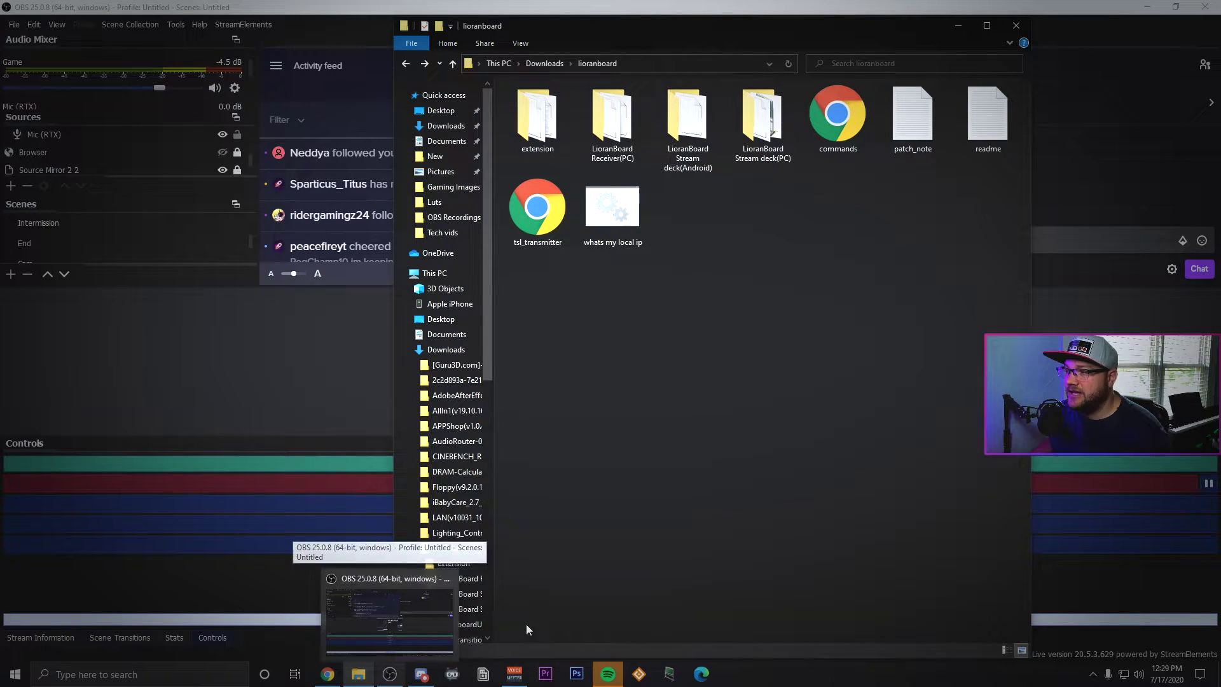
click(615, 137)
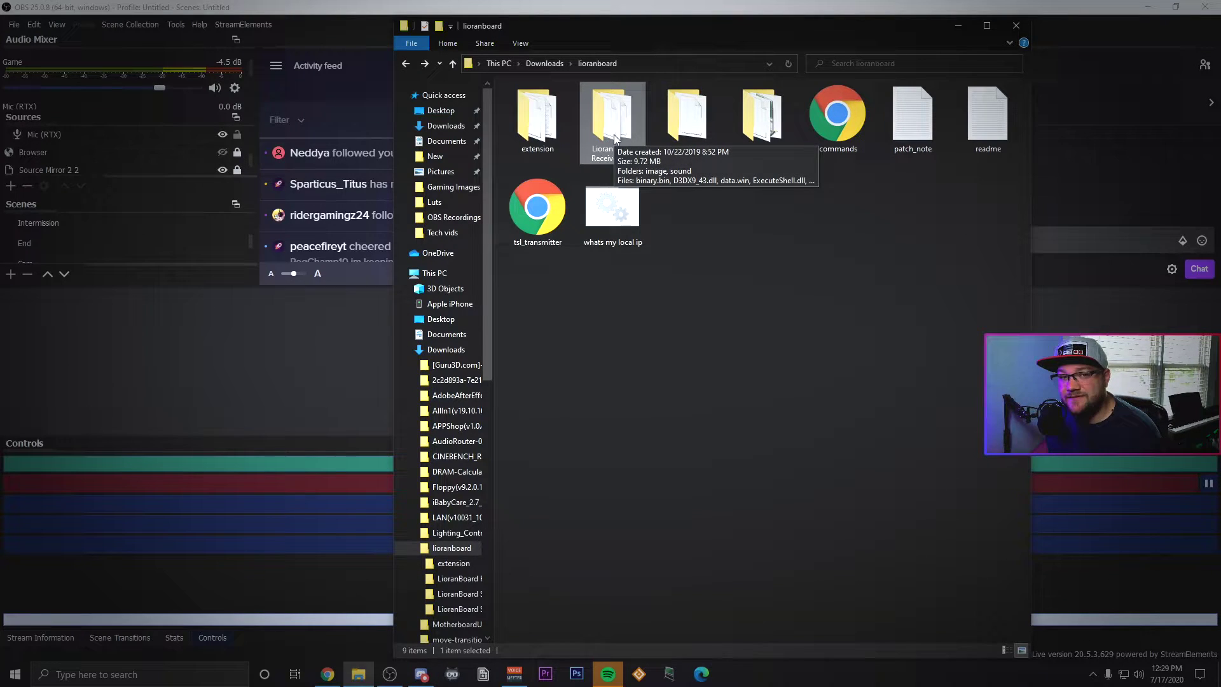
click(690, 137)
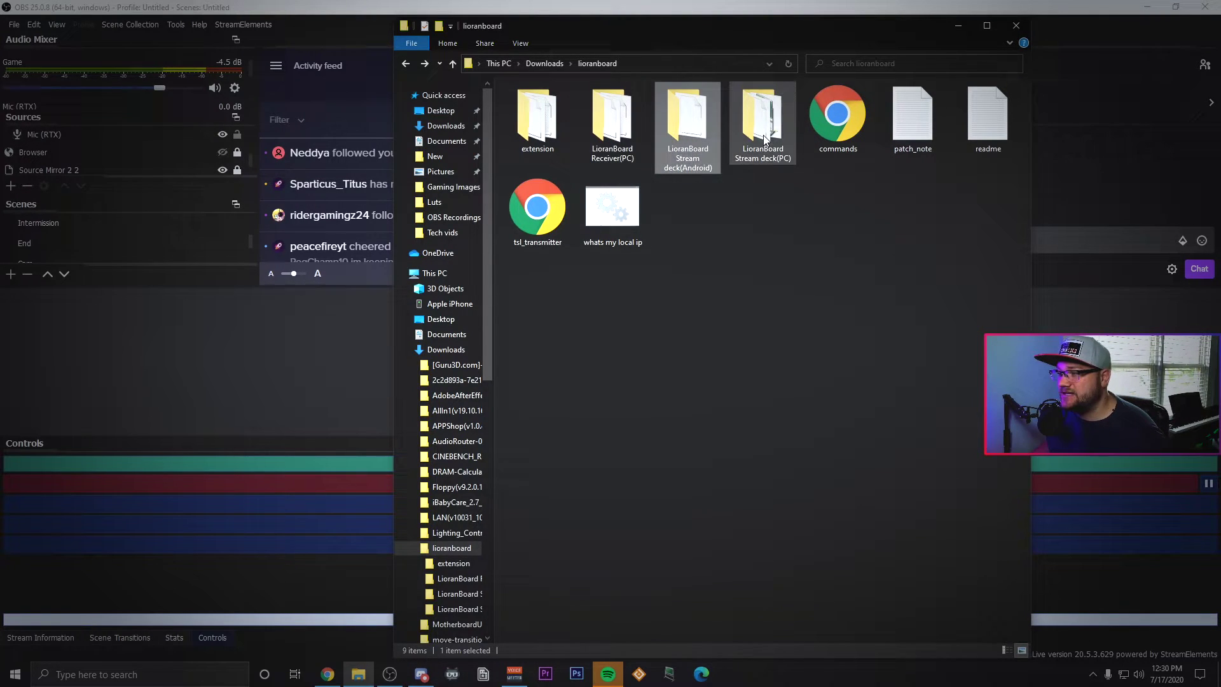
click(765, 139)
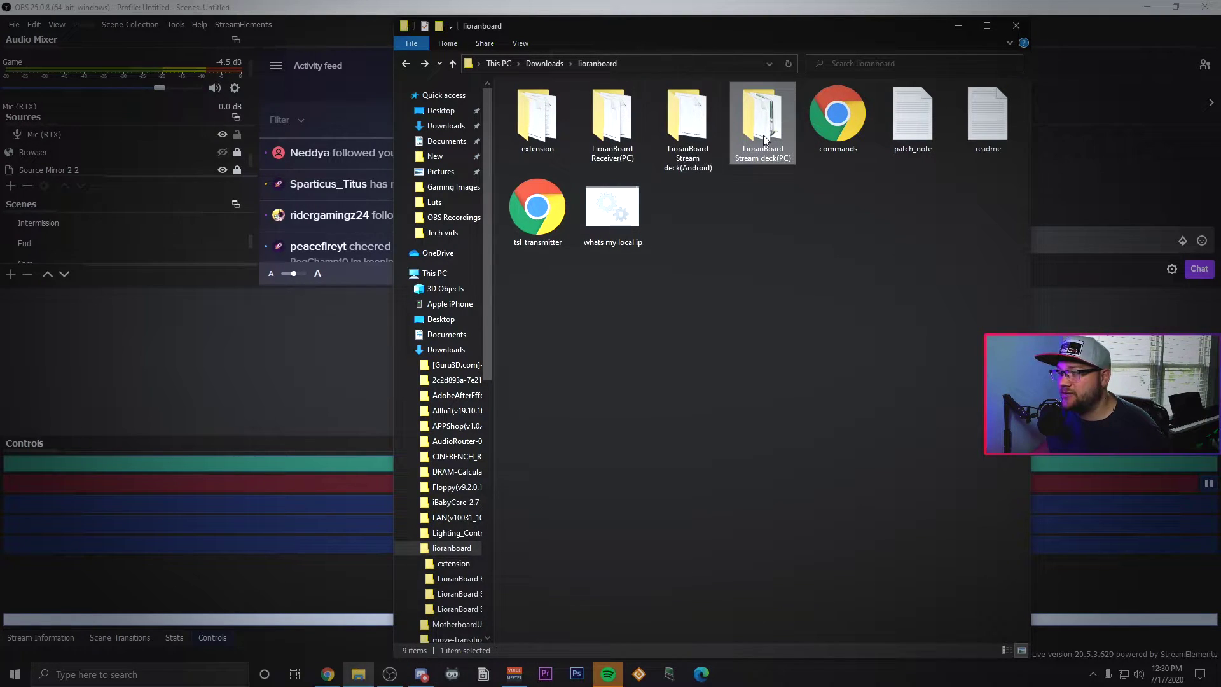
click(617, 134)
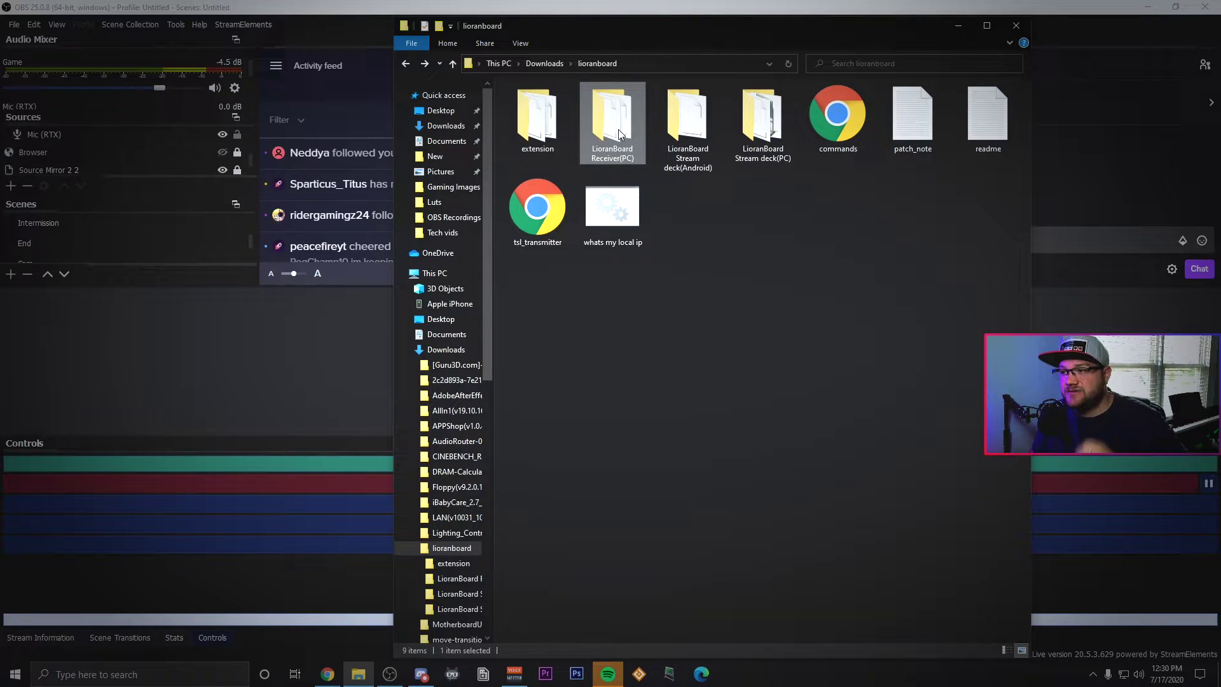
double_click(635, 118)
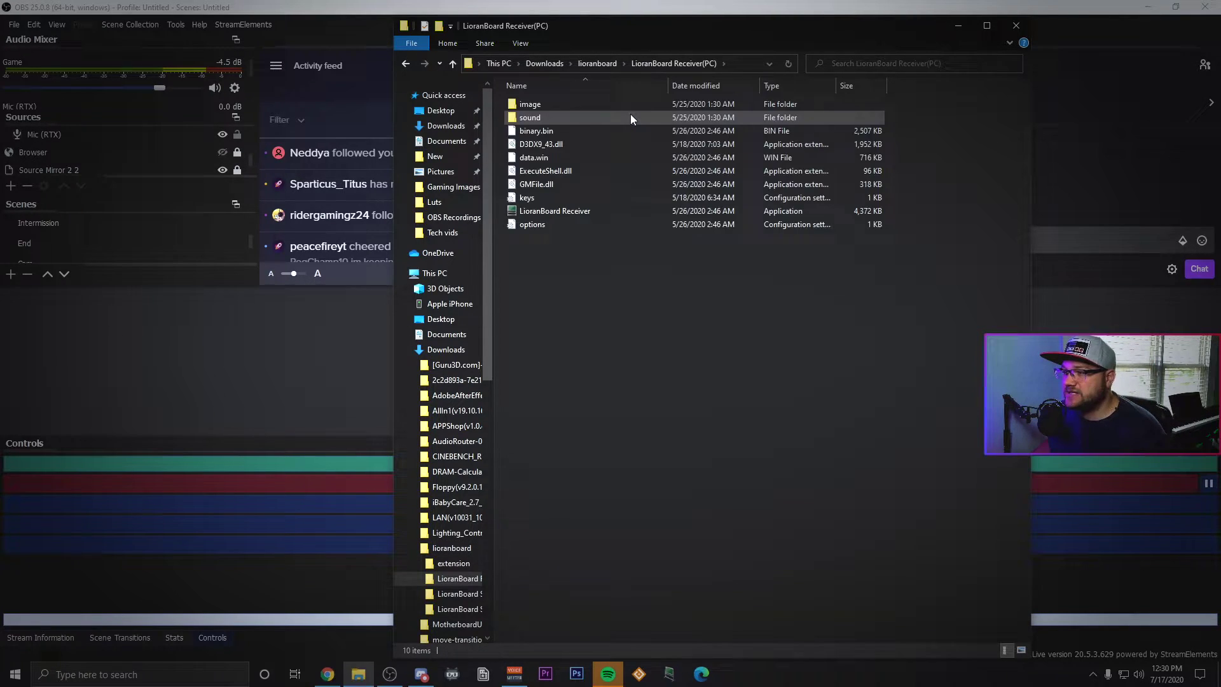
click(591, 210)
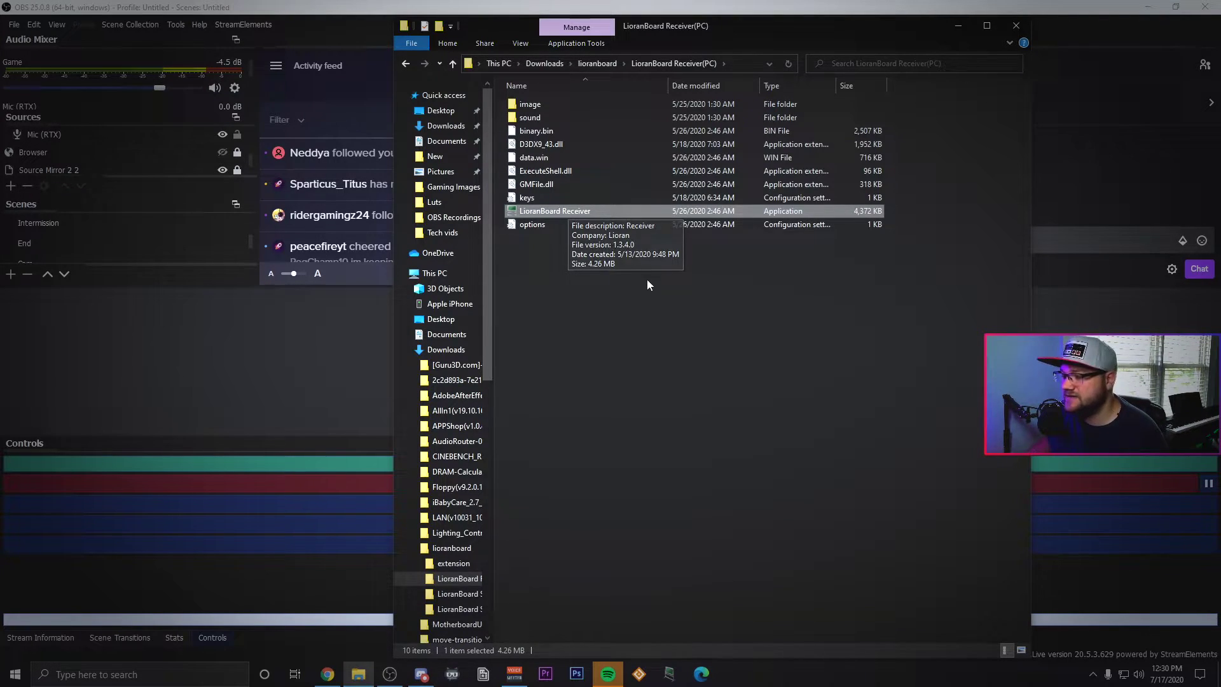
double_click(558, 212)
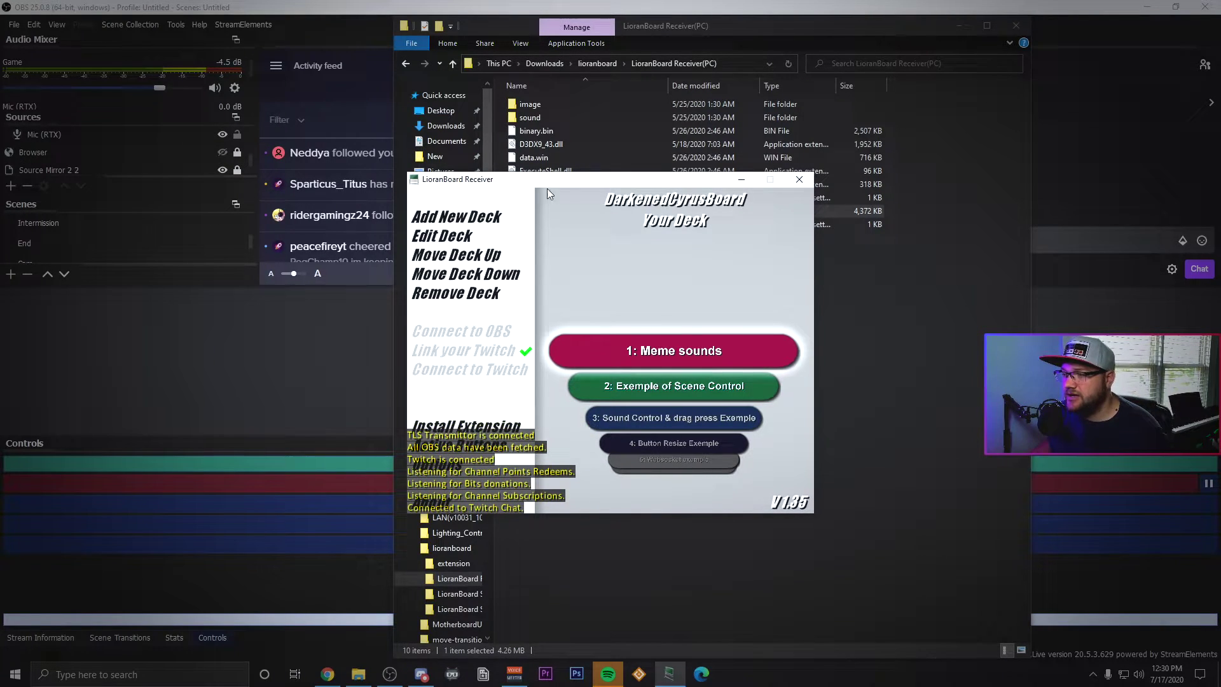
drag(547, 181, 563, 124)
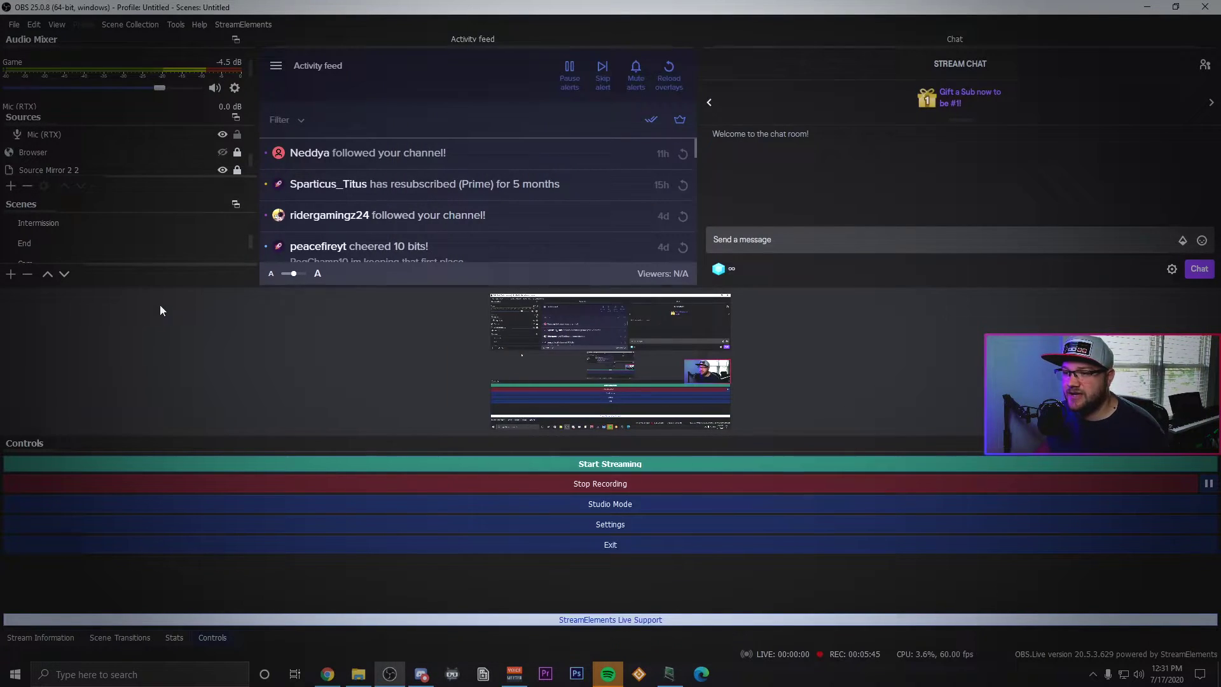
In OBS, create a new Browser source named tsl in the current scene.
click(159, 305)
scroll(67, 231, down, 2)
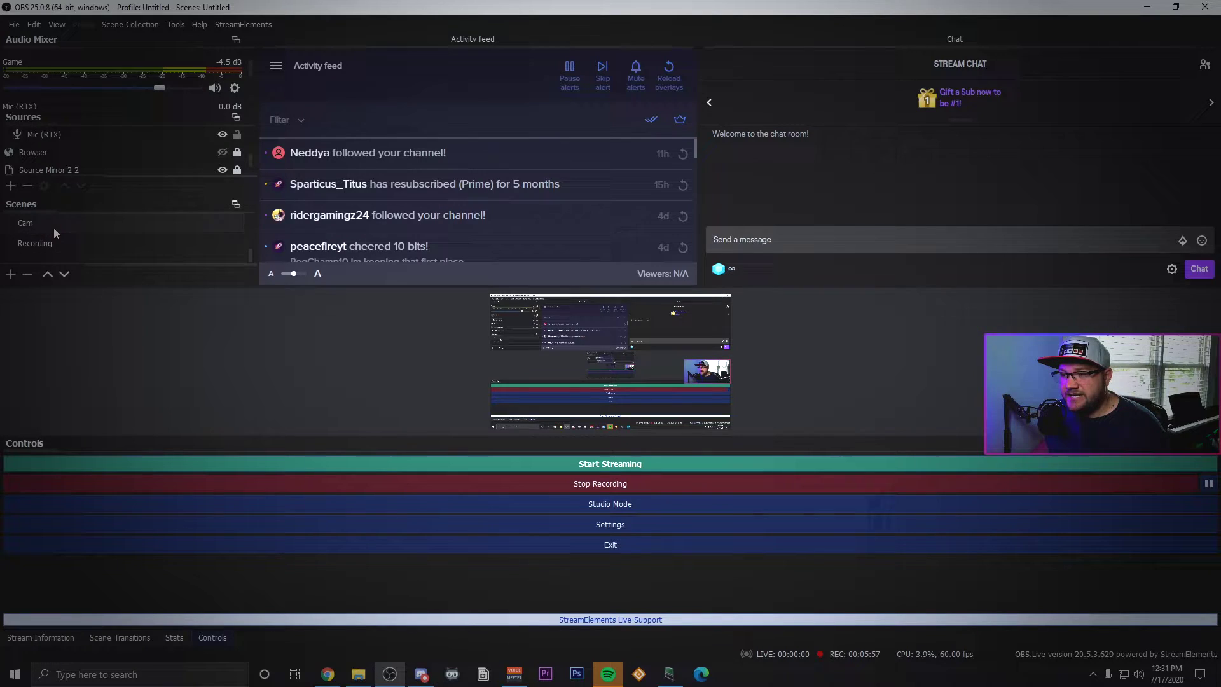
click(11, 186)
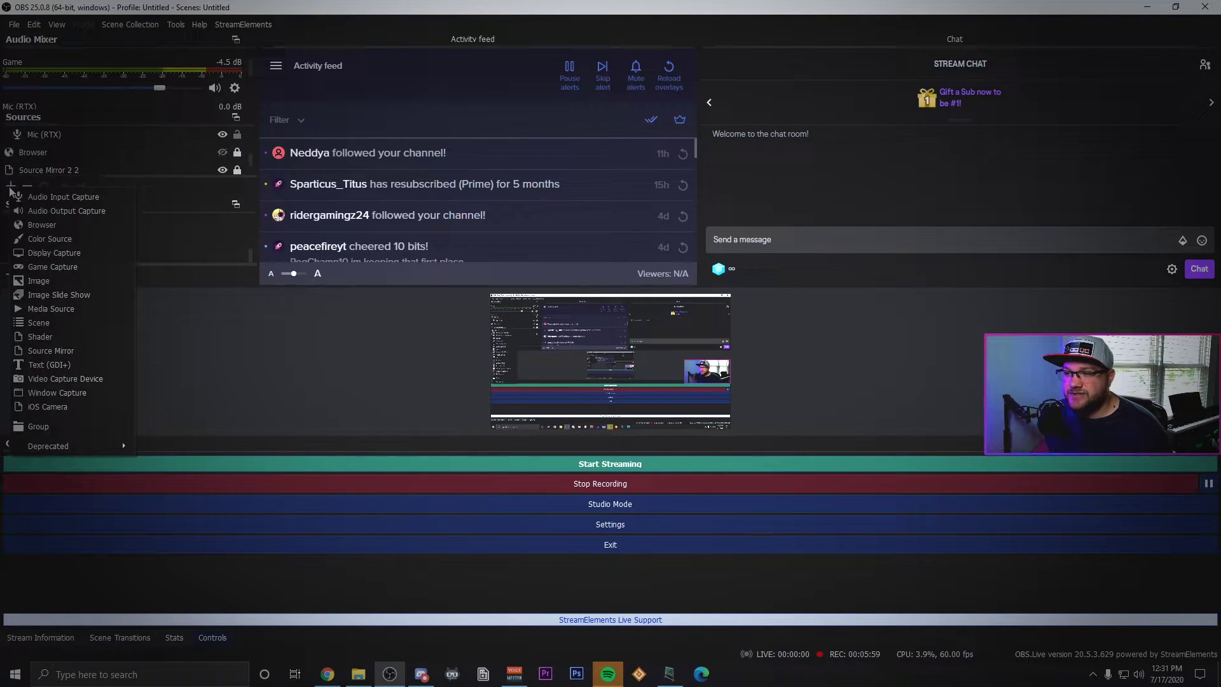
click(46, 224)
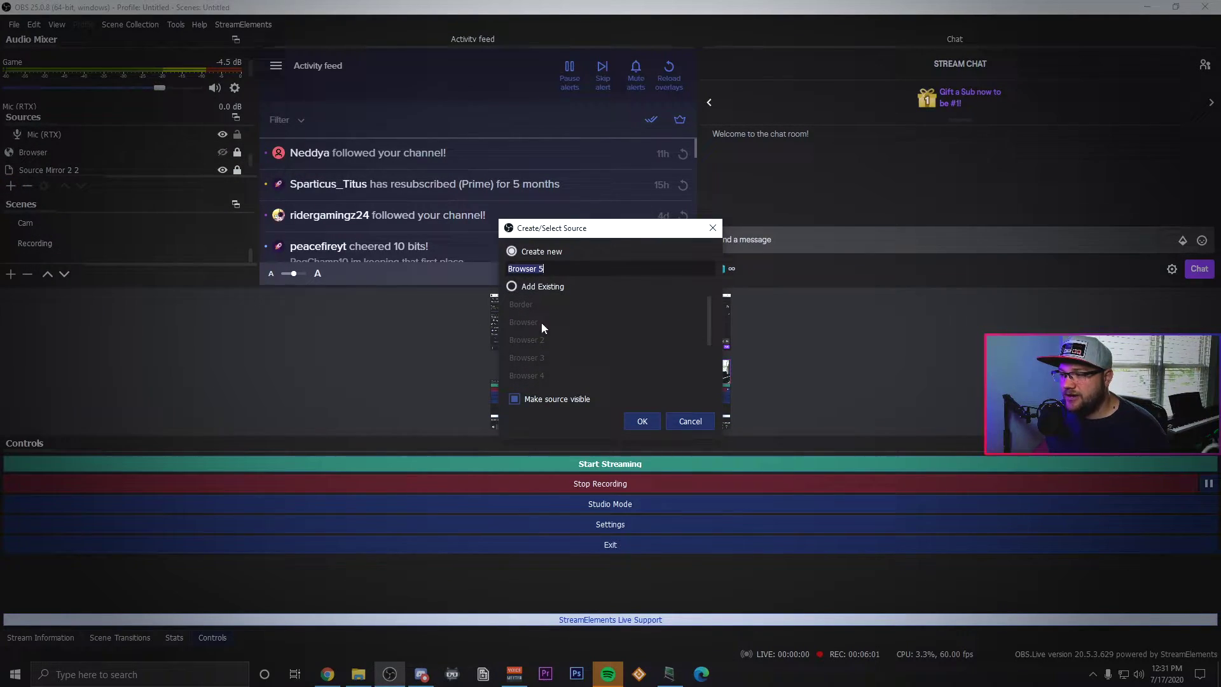
text(ts)
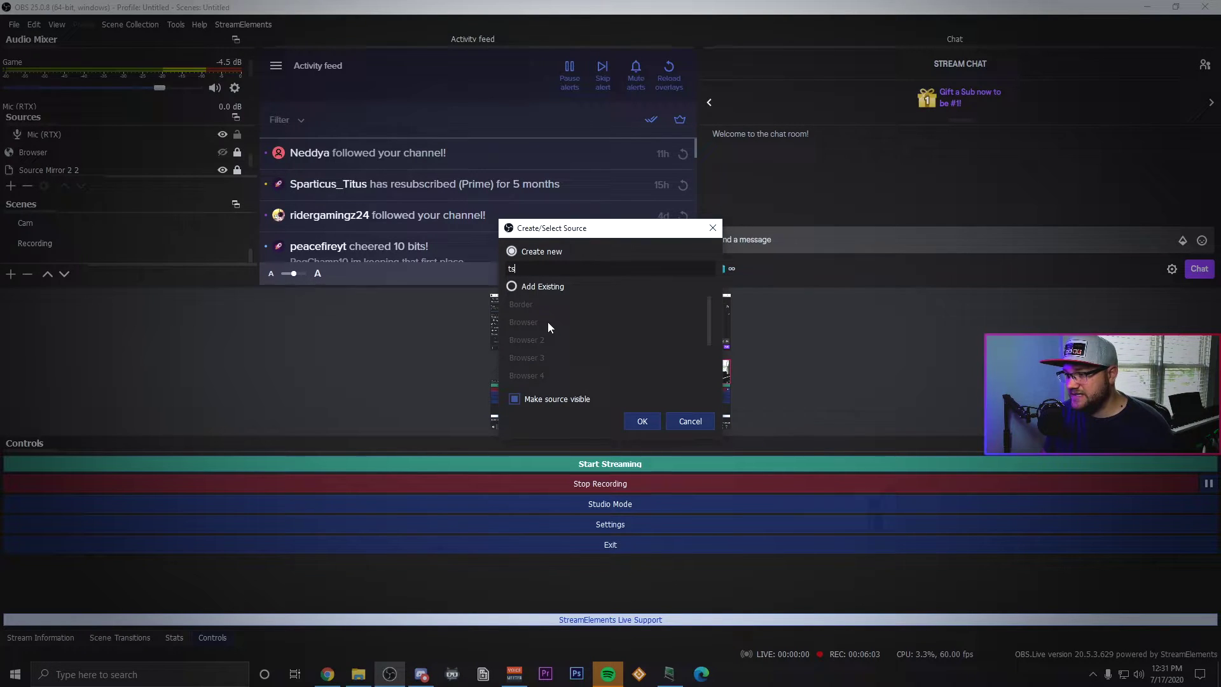
click(642, 421)
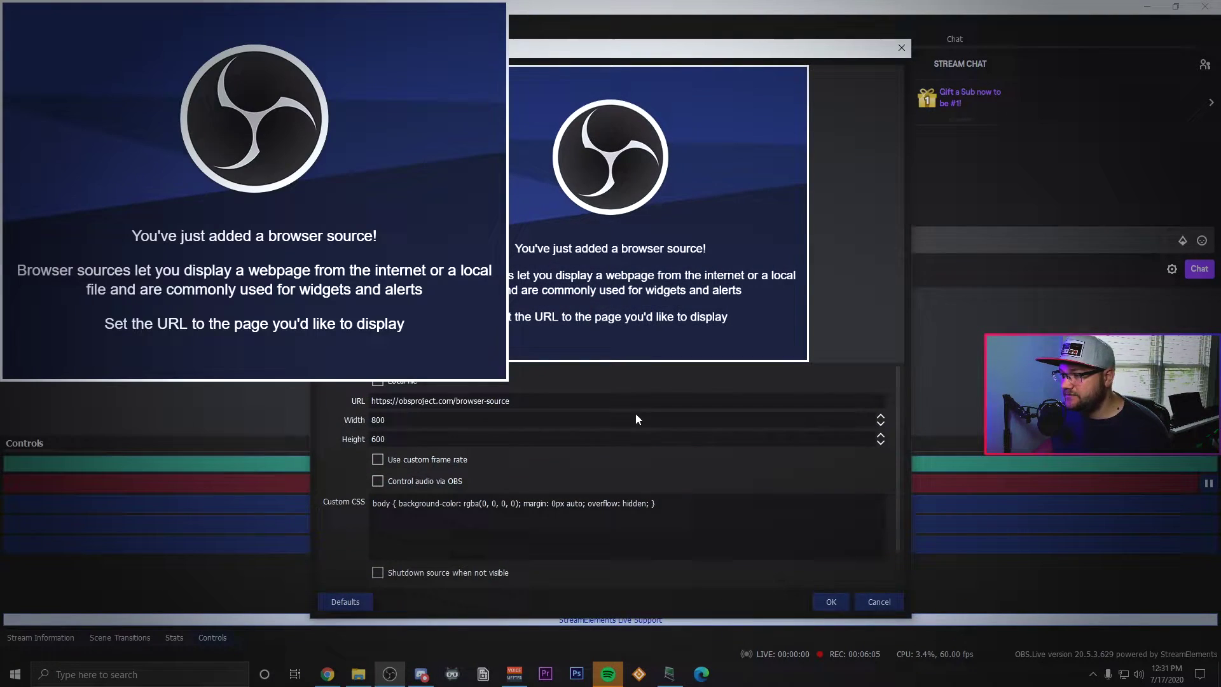
Set the tsl browser source to a local file, using tsl_transmitter.html from the lioranboard folder in Downloads.
click(377, 381)
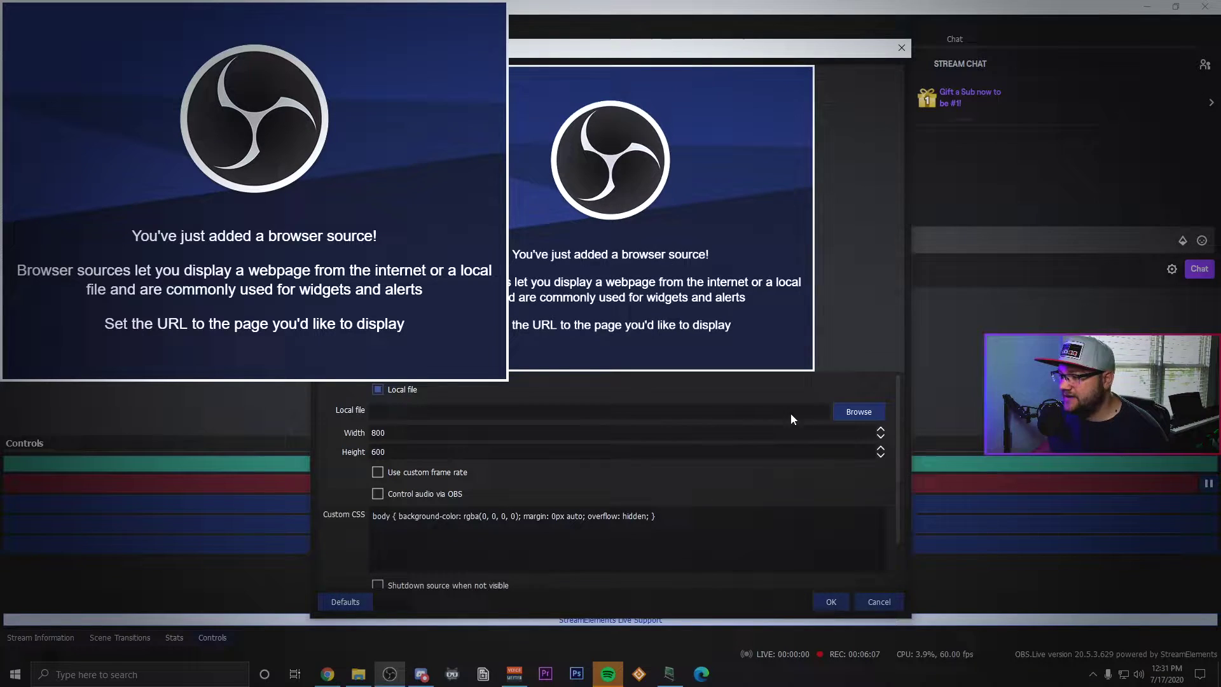
click(858, 412)
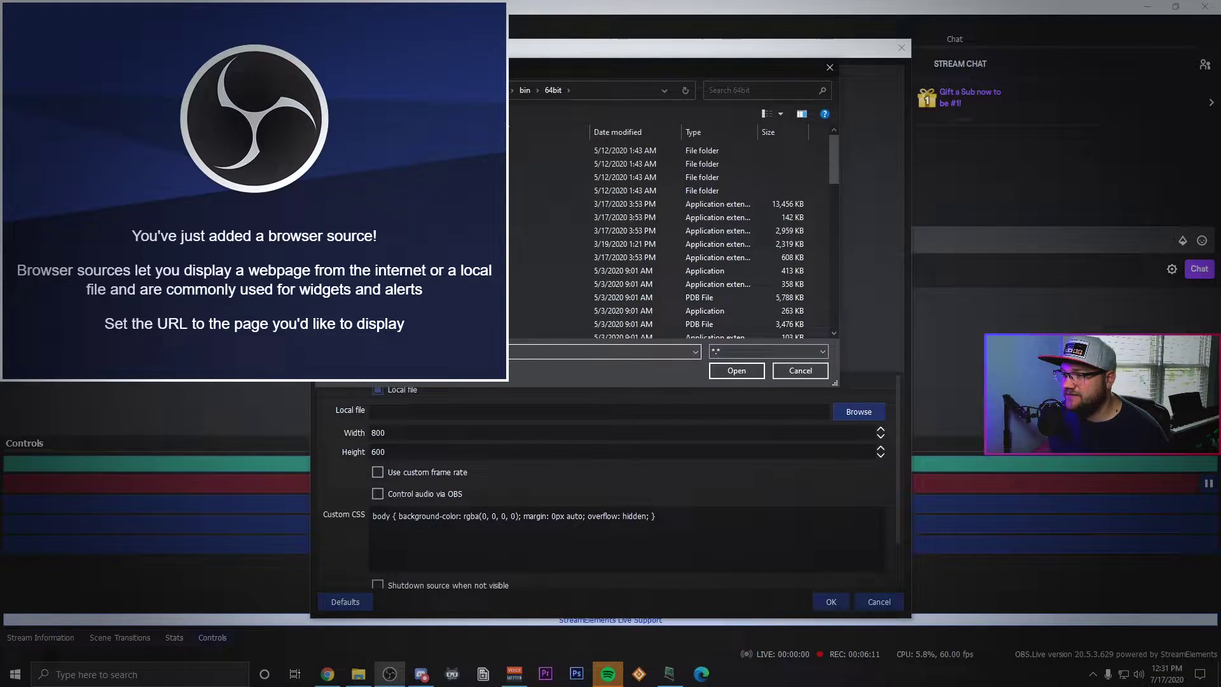
click(516, 254)
drag(833, 164, 826, 294)
click(510, 192)
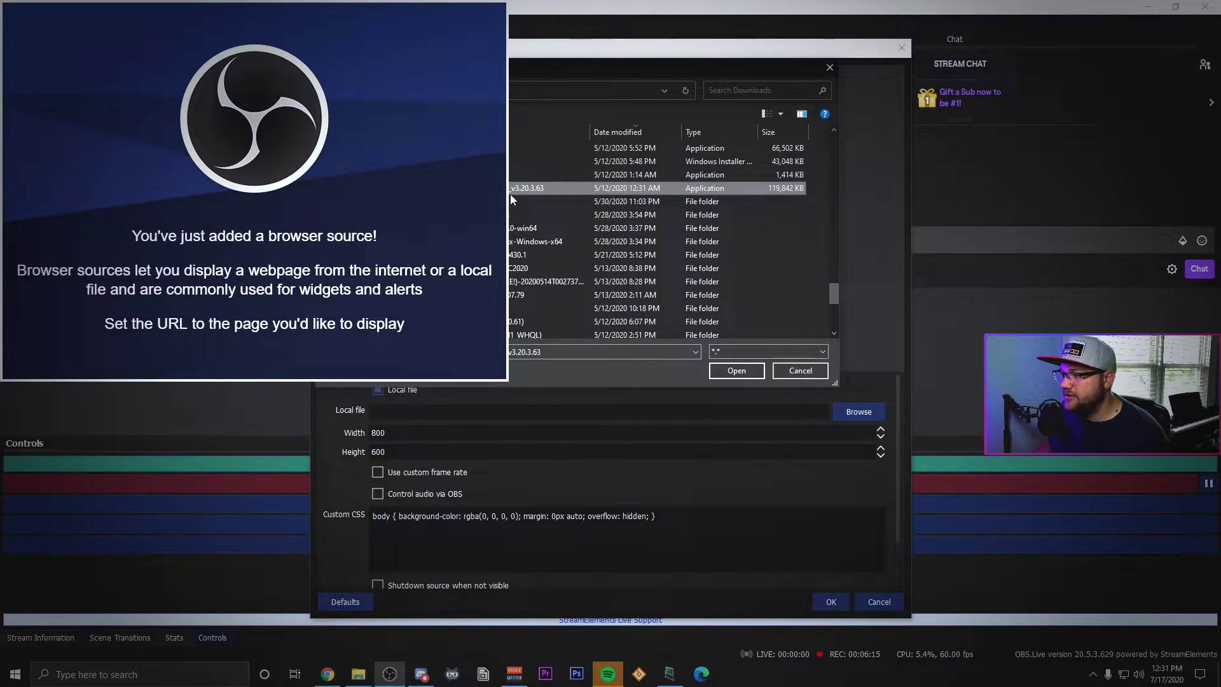
double_click(512, 200)
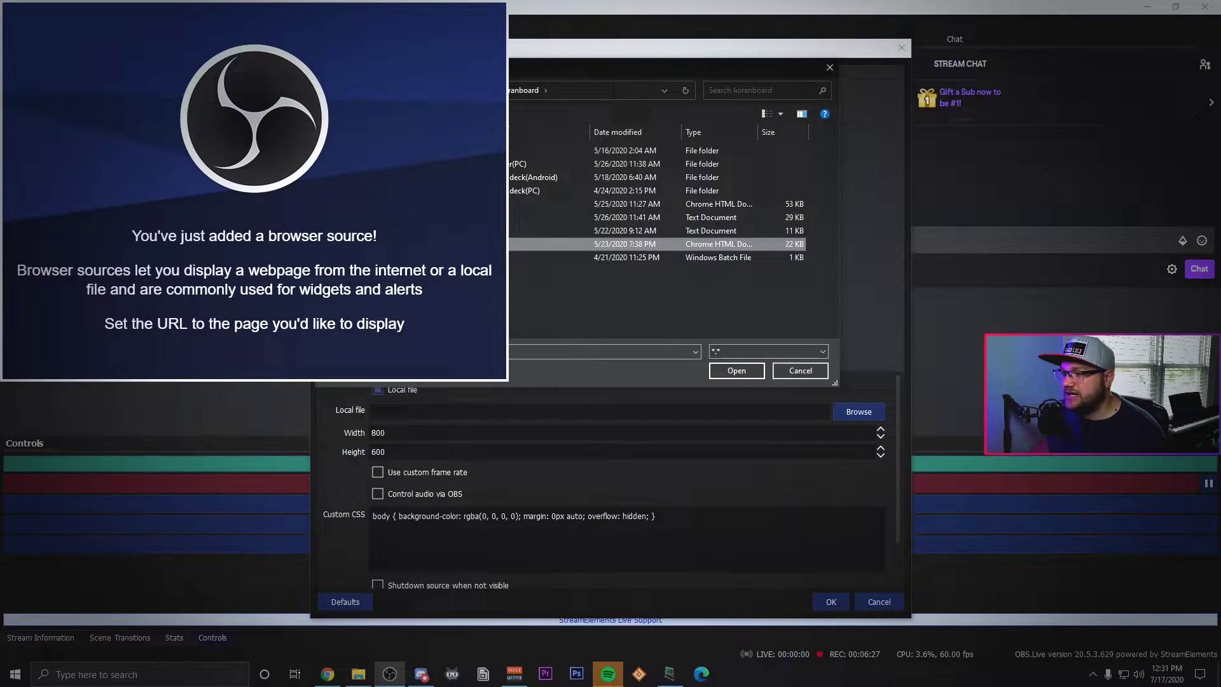
click(738, 371)
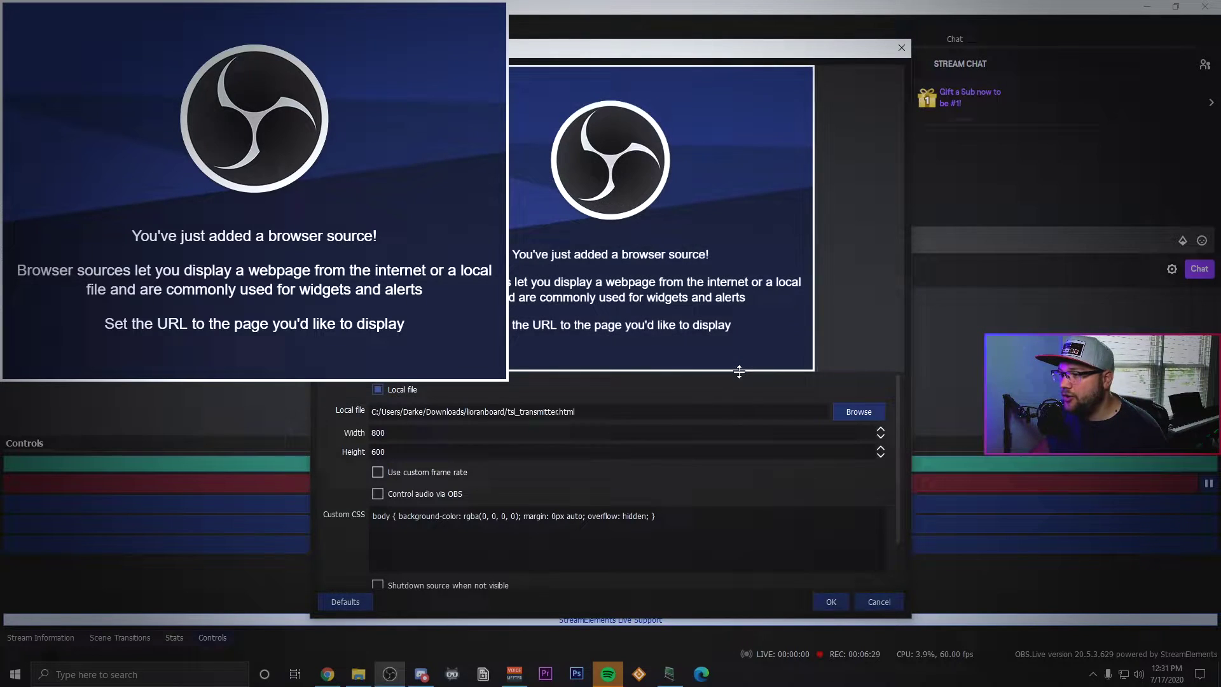
click(838, 604)
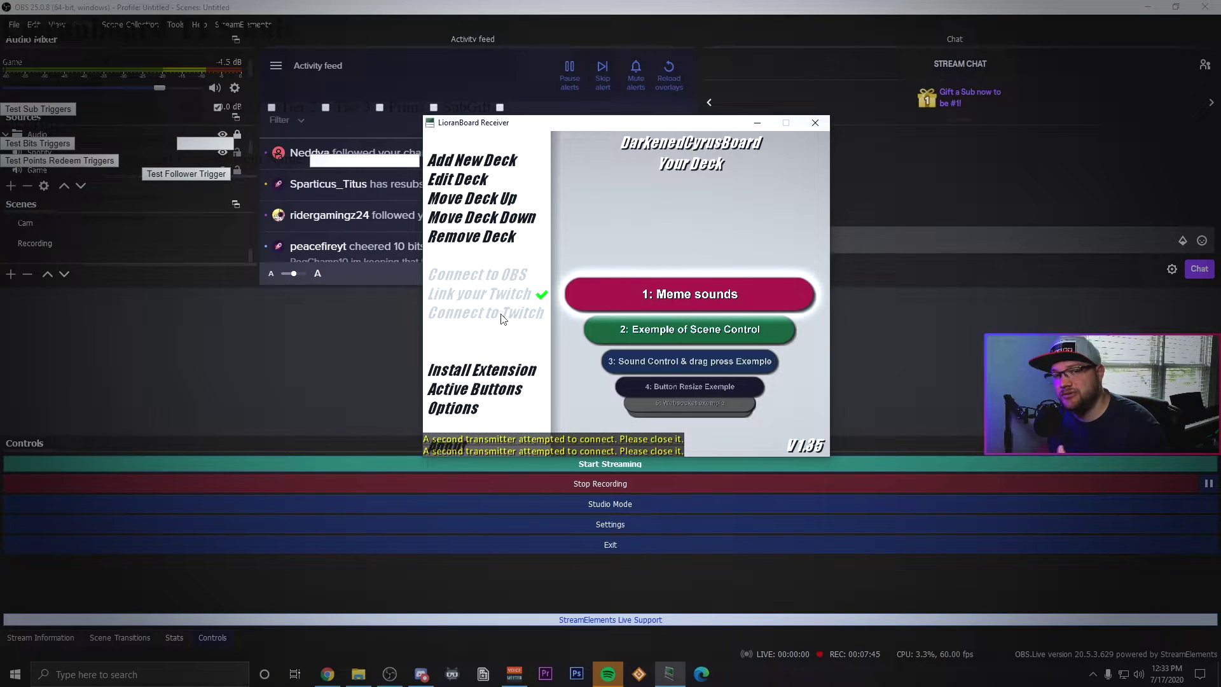
Review the WebSockets server settings for the port and password authentication, and accept them as they are.
click(325, 339)
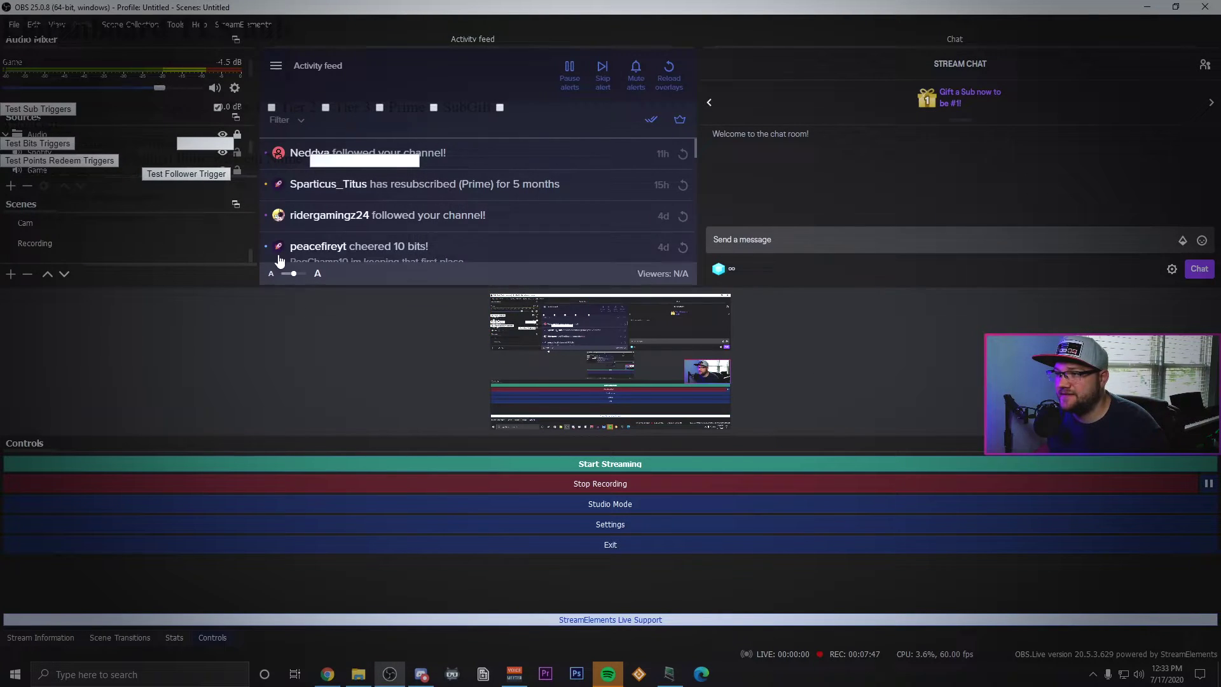
click(175, 25)
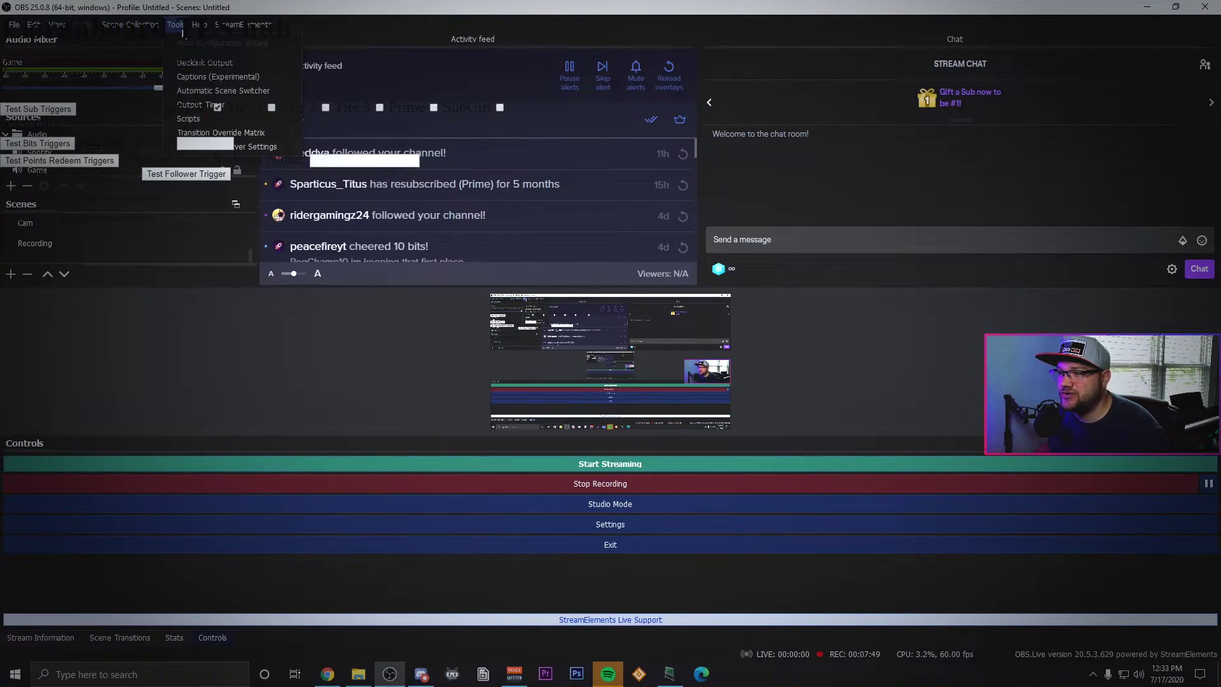
click(224, 147)
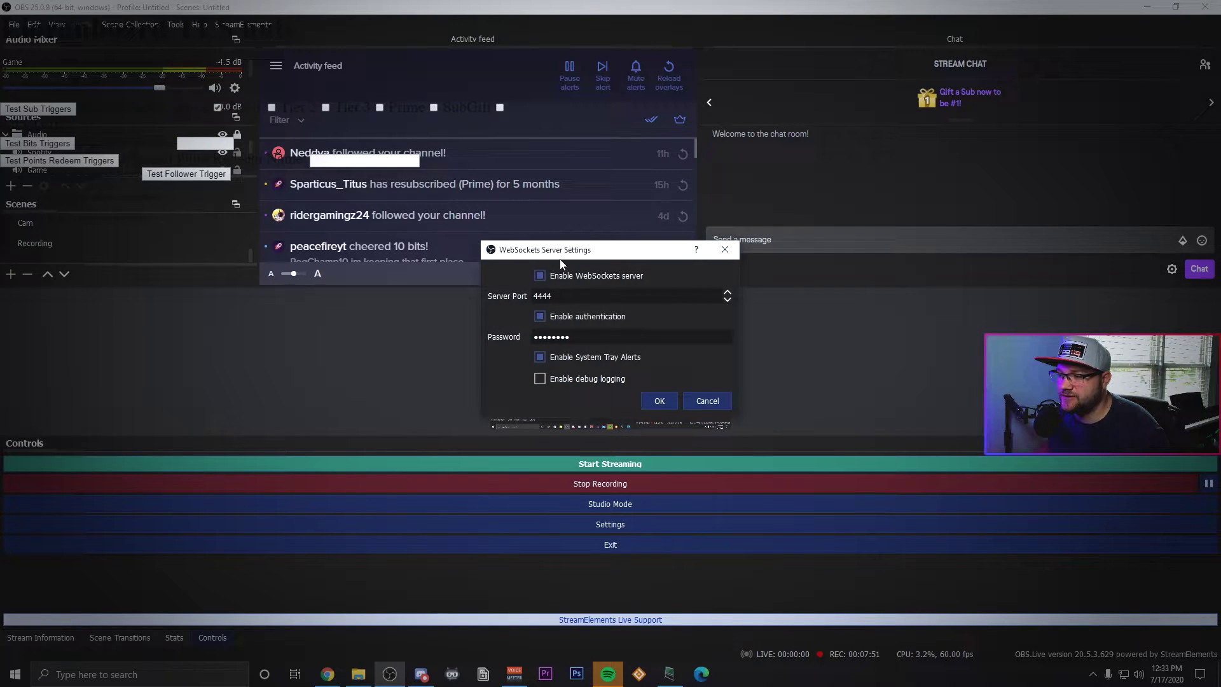
drag(563, 250, 543, 225)
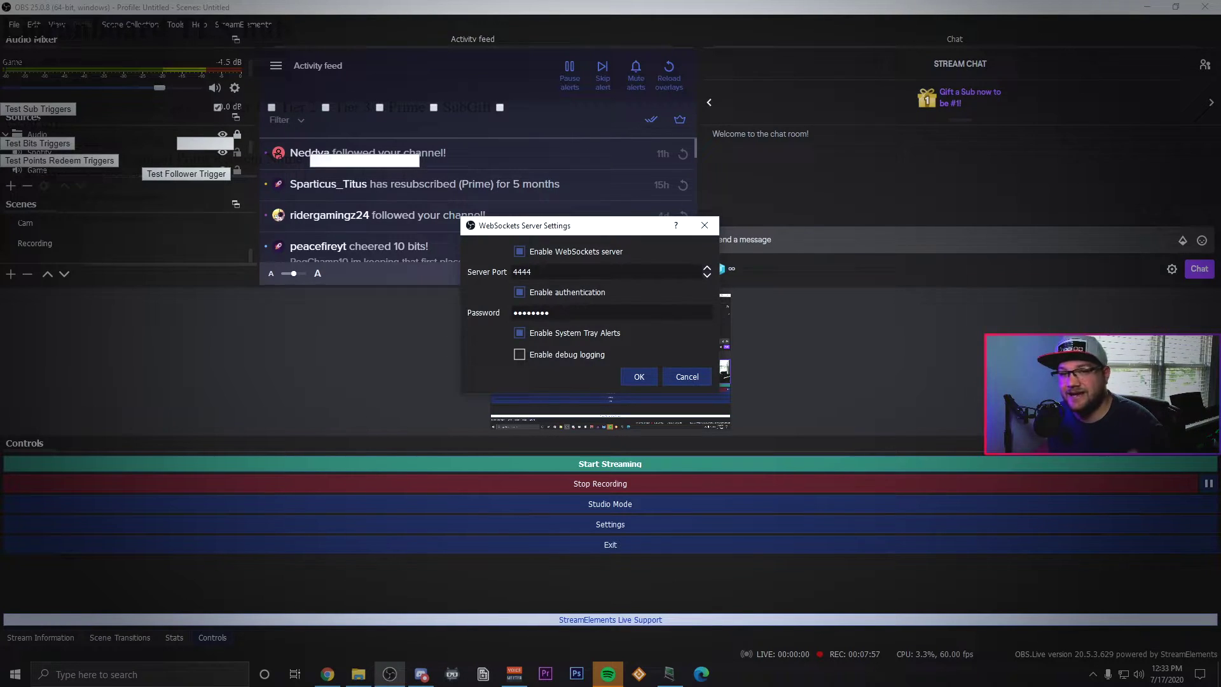
click(653, 376)
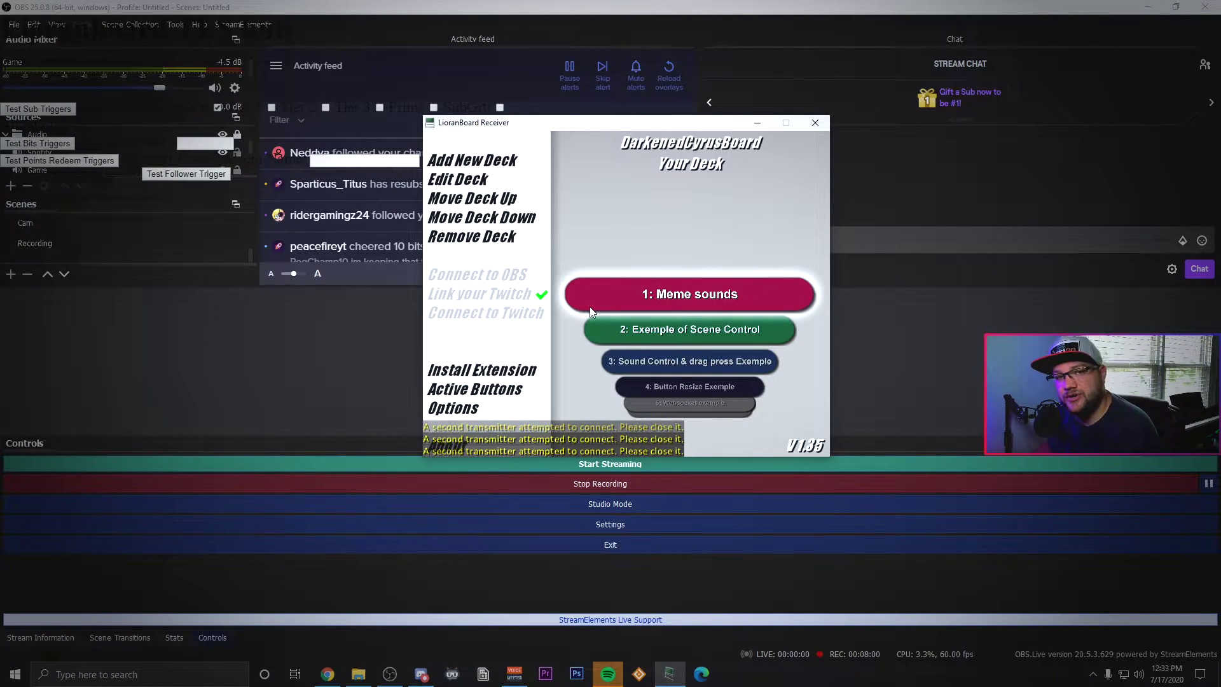
Look through the deck list in LioranBoard Receiver down to New Deck 7.
scroll(598, 314, down, 5)
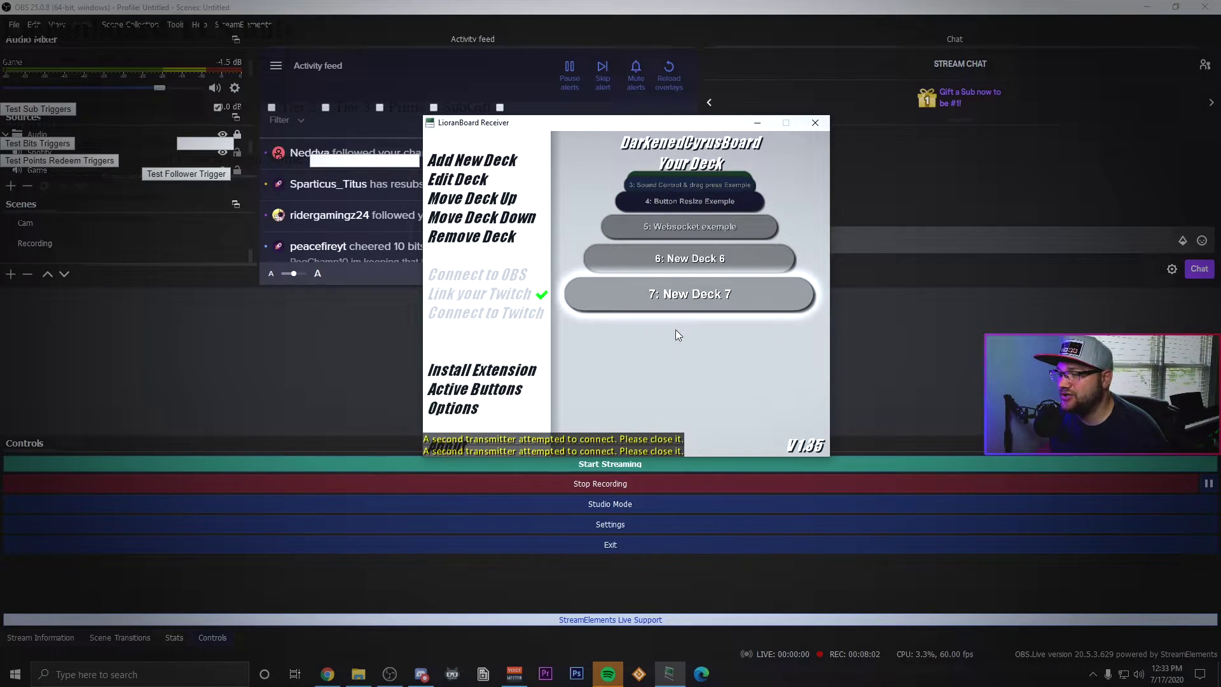
scroll(694, 296, up, 1)
scroll(682, 320, down, 1)
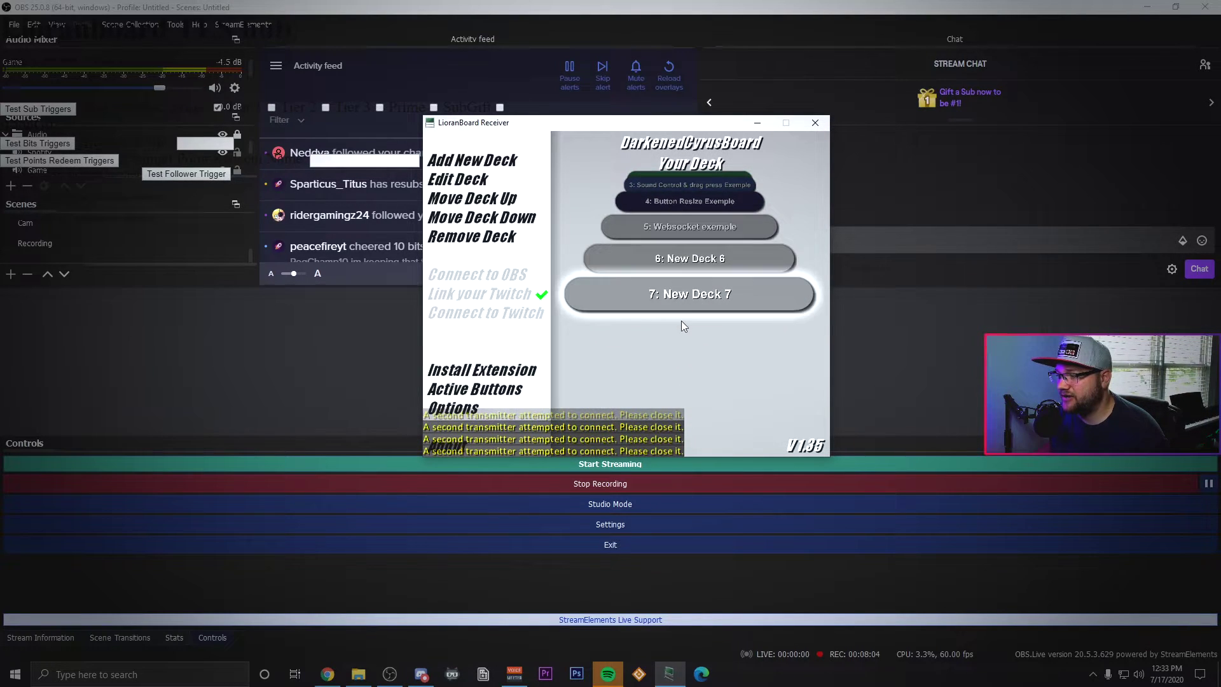
Remove the tsl browser source from the OBS scene.
click(207, 291)
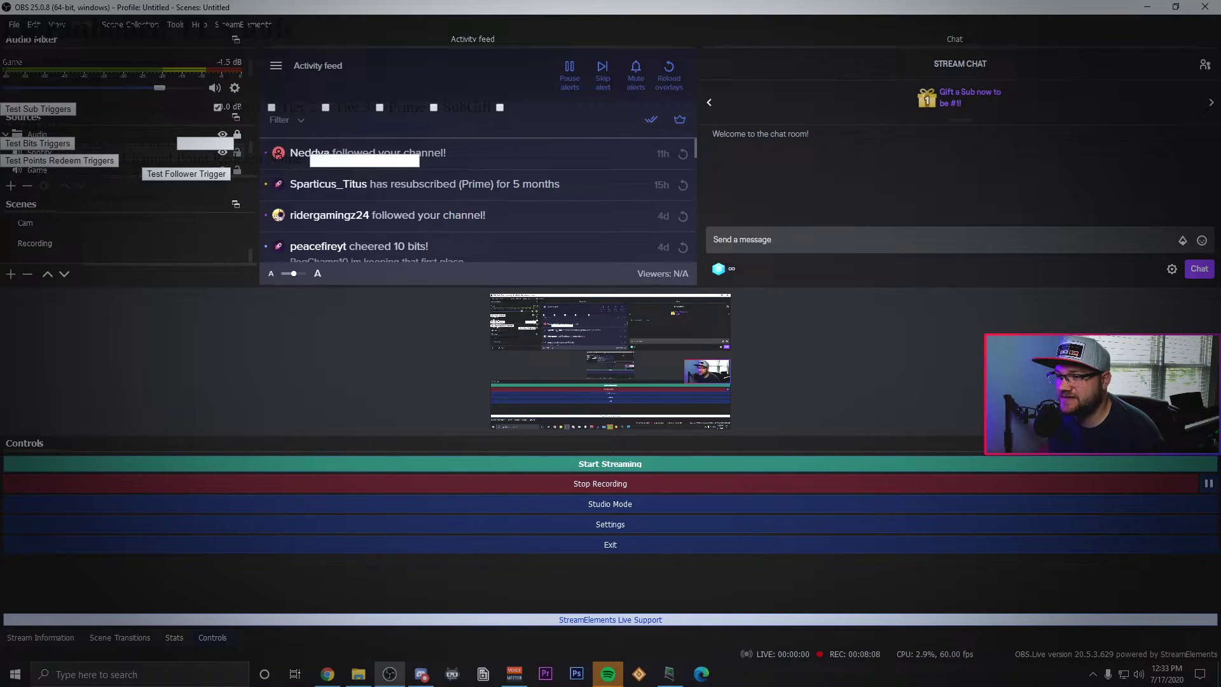
click(105, 135)
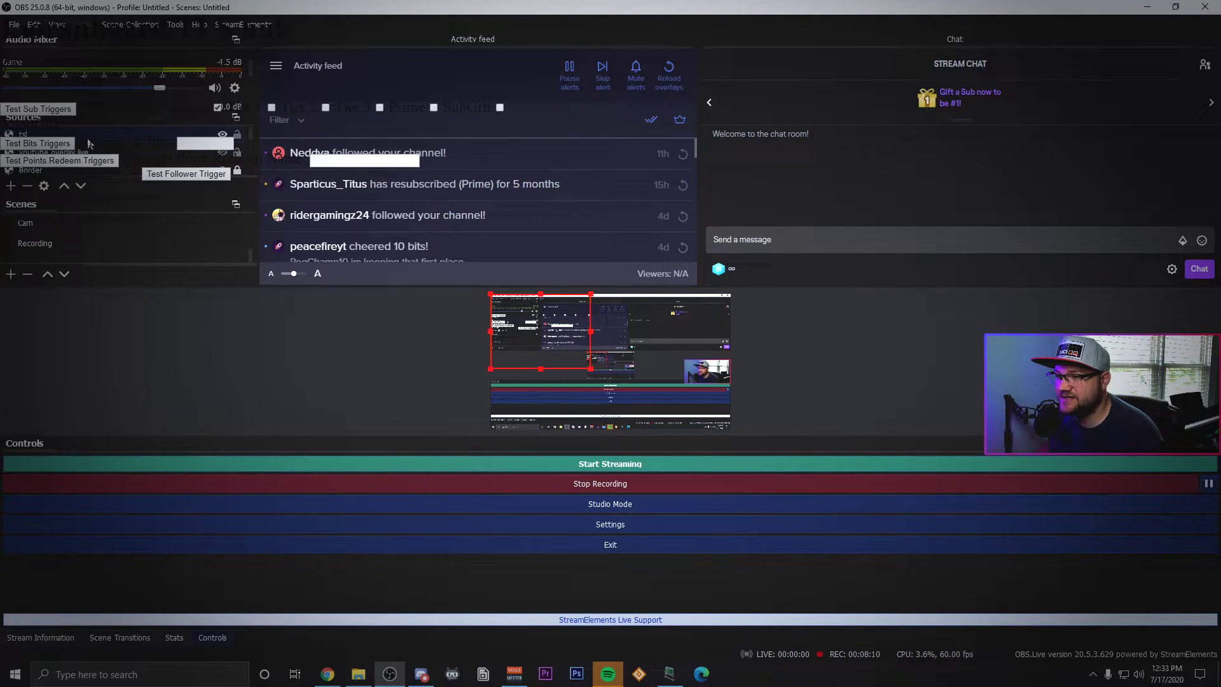
click(27, 185)
click(625, 351)
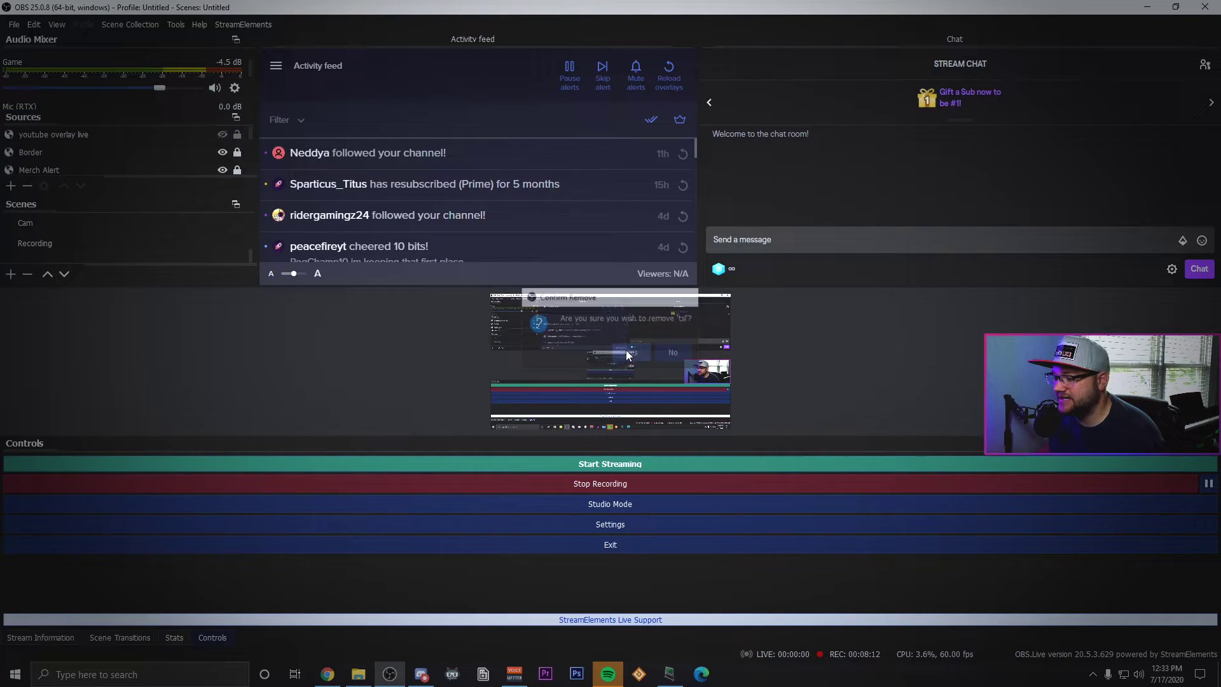
Switch to LioranBoard Receiver, open New Deck 7, add a new button without a name, and save the deck.
click(669, 673)
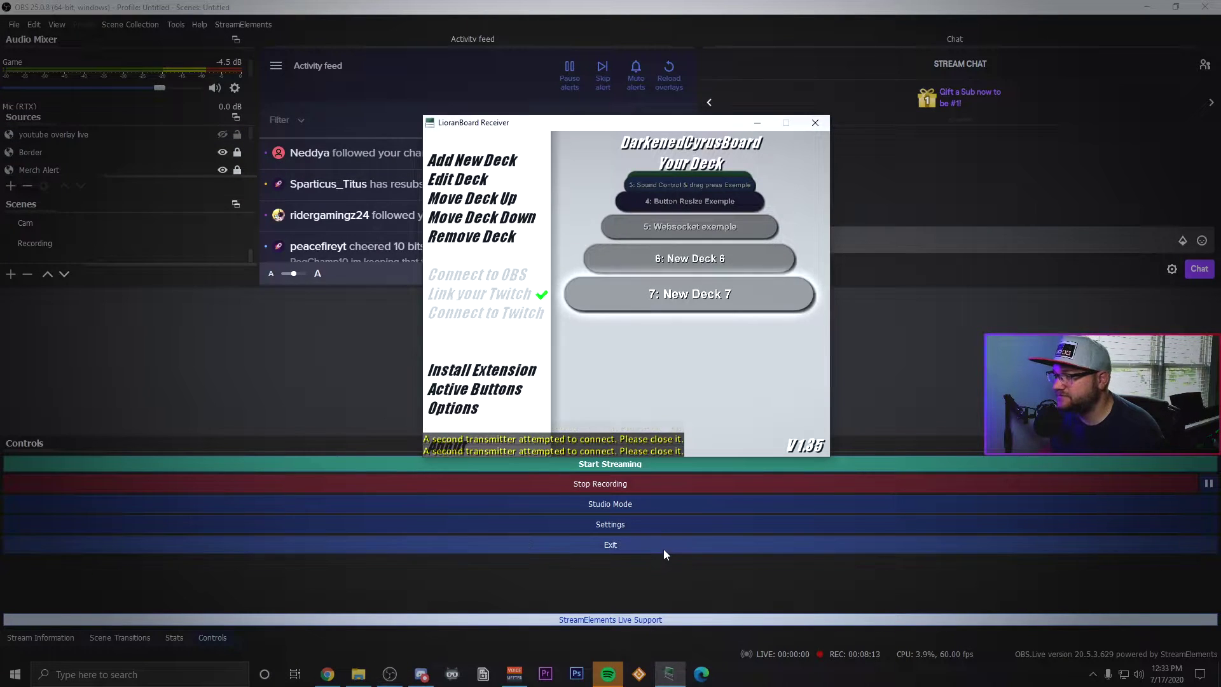
scroll(699, 297, up, 1)
scroll(710, 323, down, 1)
click(705, 300)
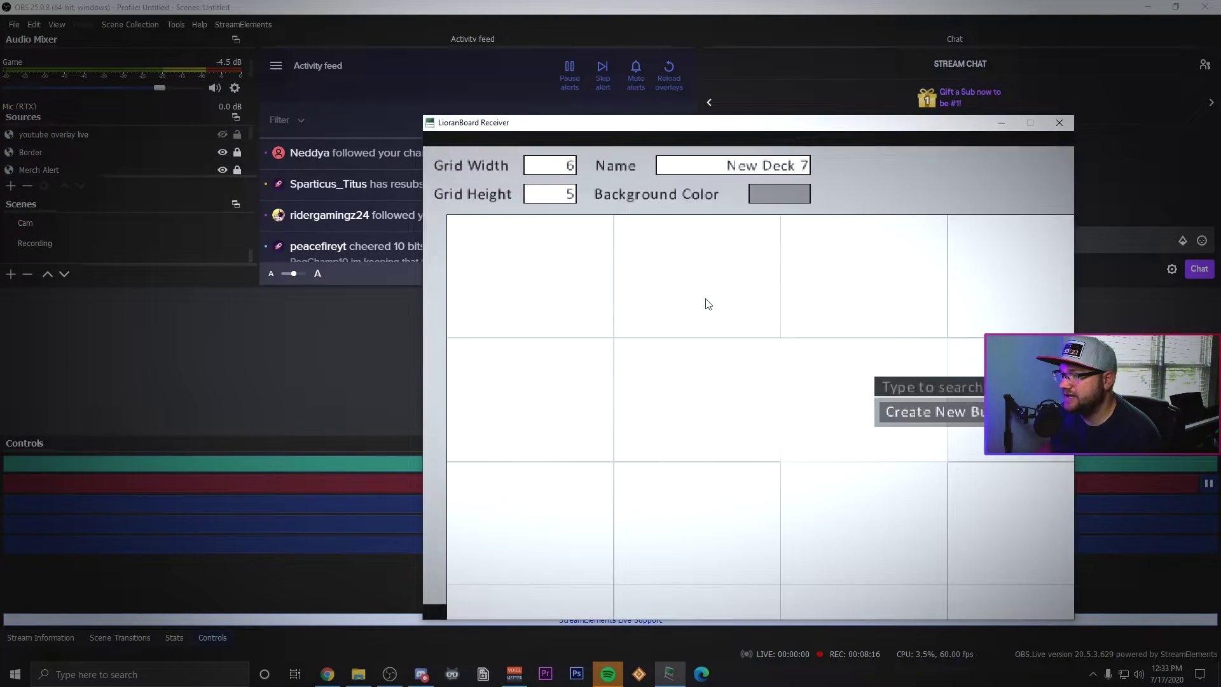
click(743, 262)
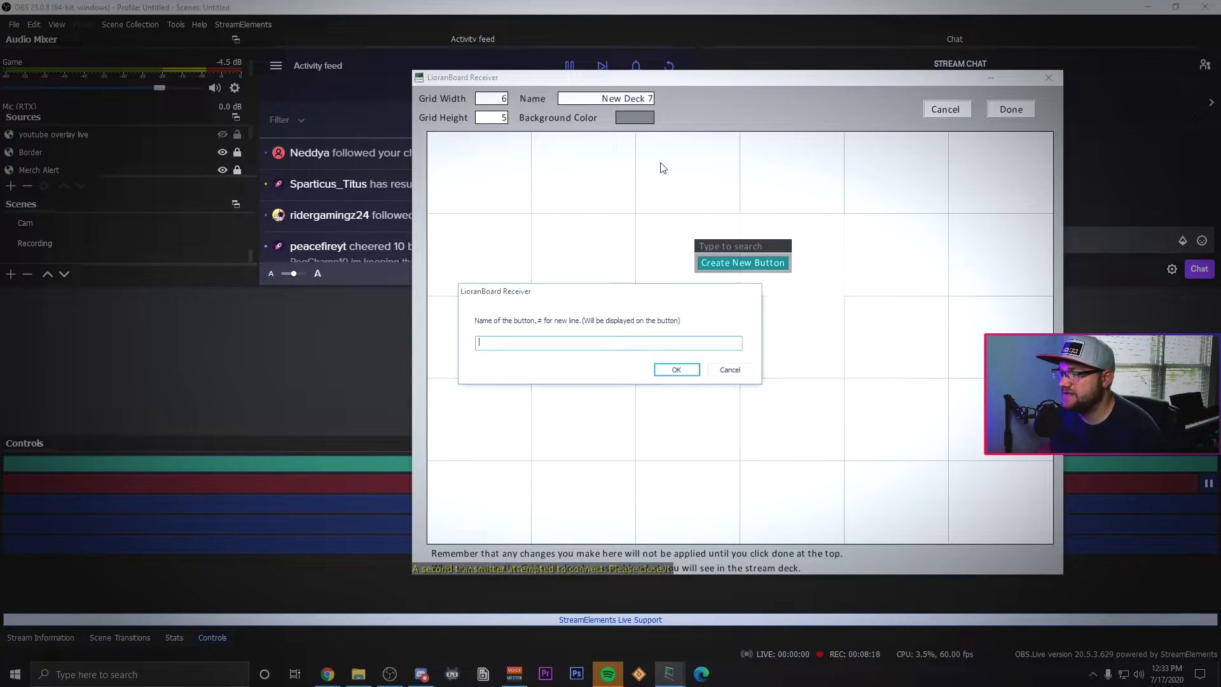
click(728, 373)
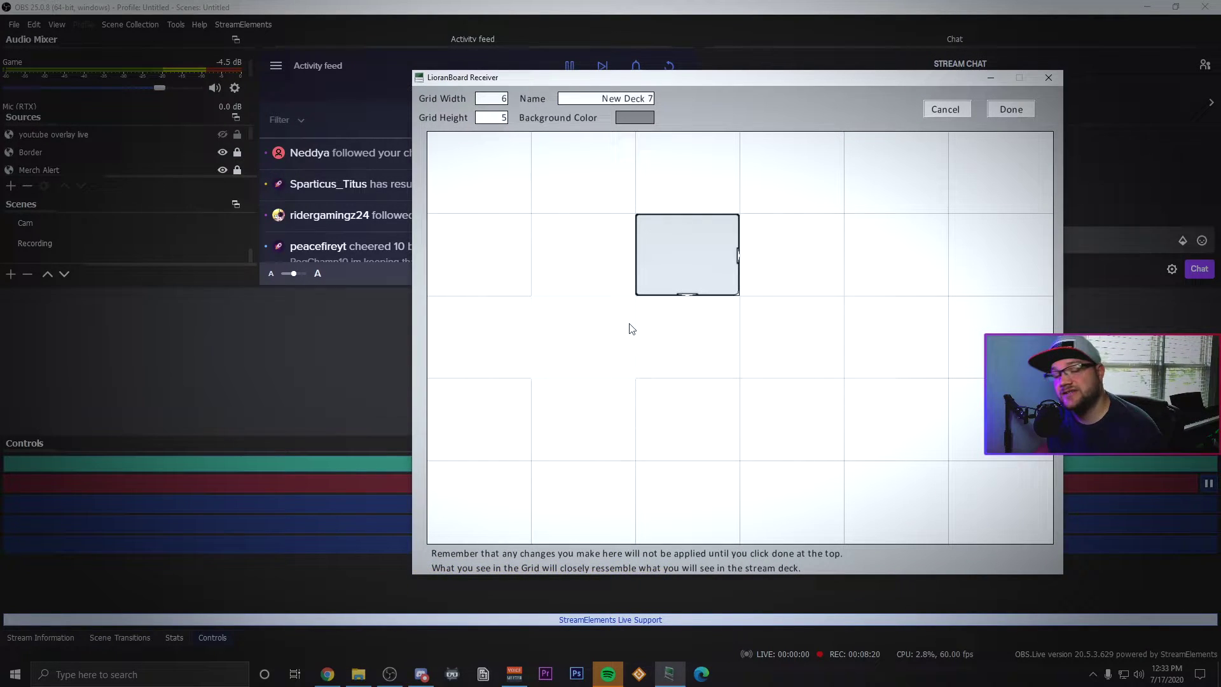
click(1005, 109)
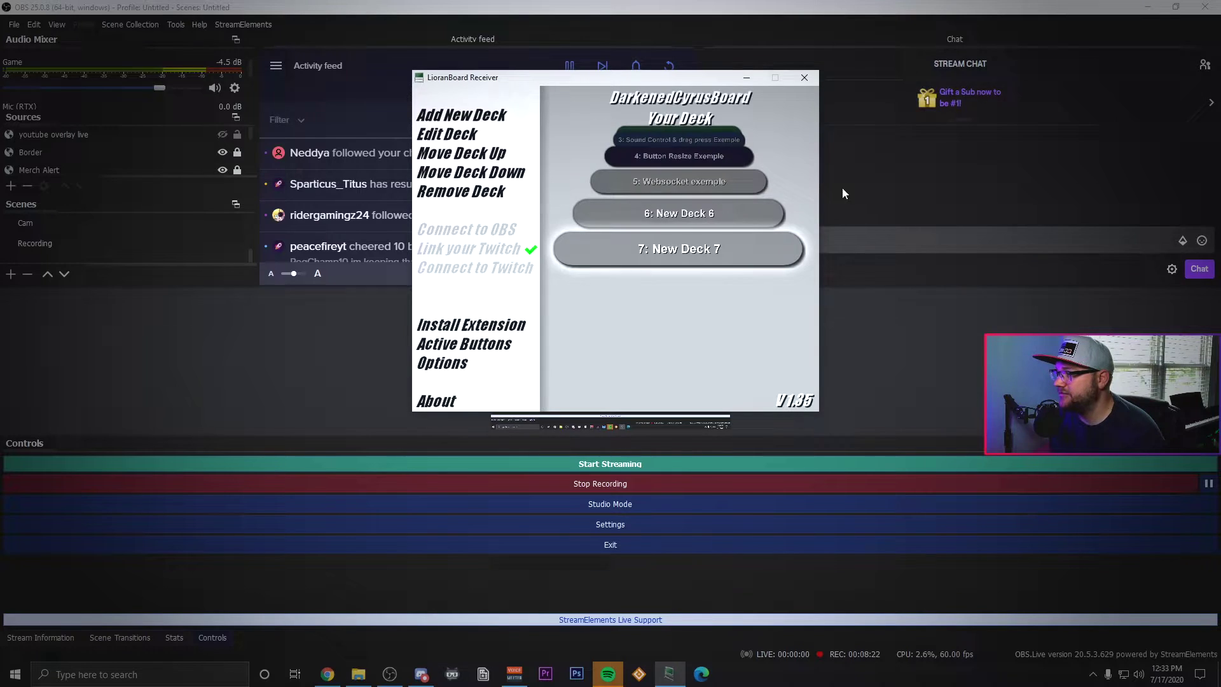
Open New Deck 6 and create a new button named Test in the free cell beside the Intermission button.
click(689, 257)
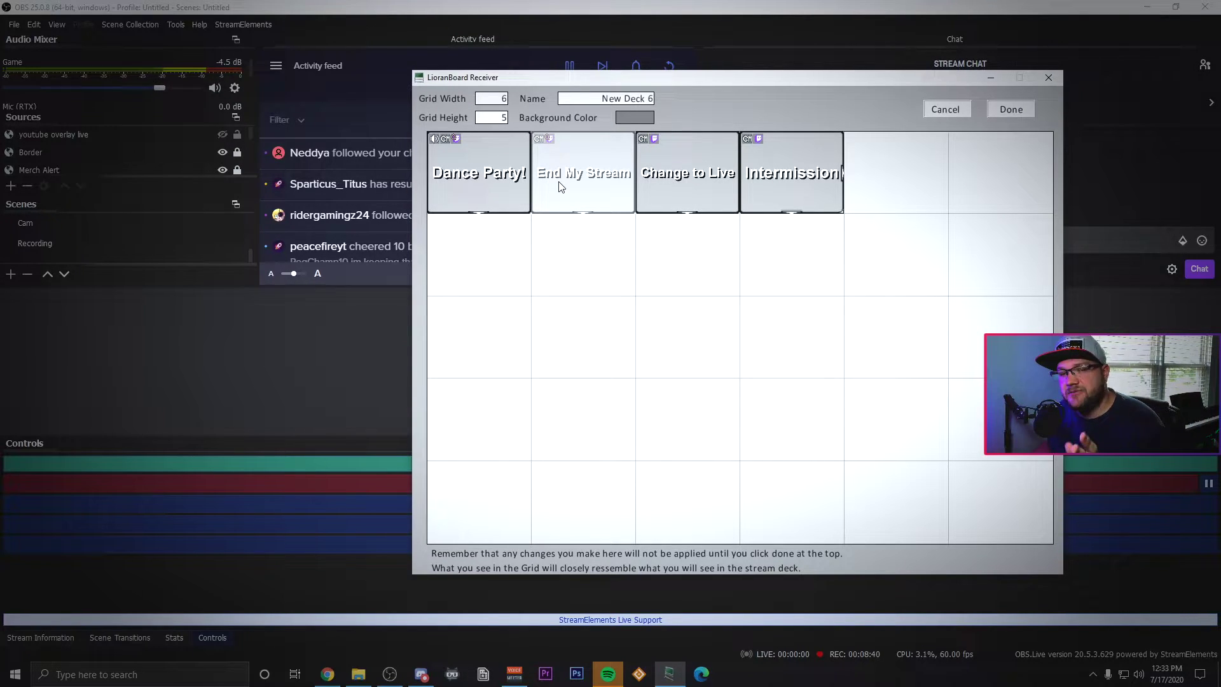
click(600, 190)
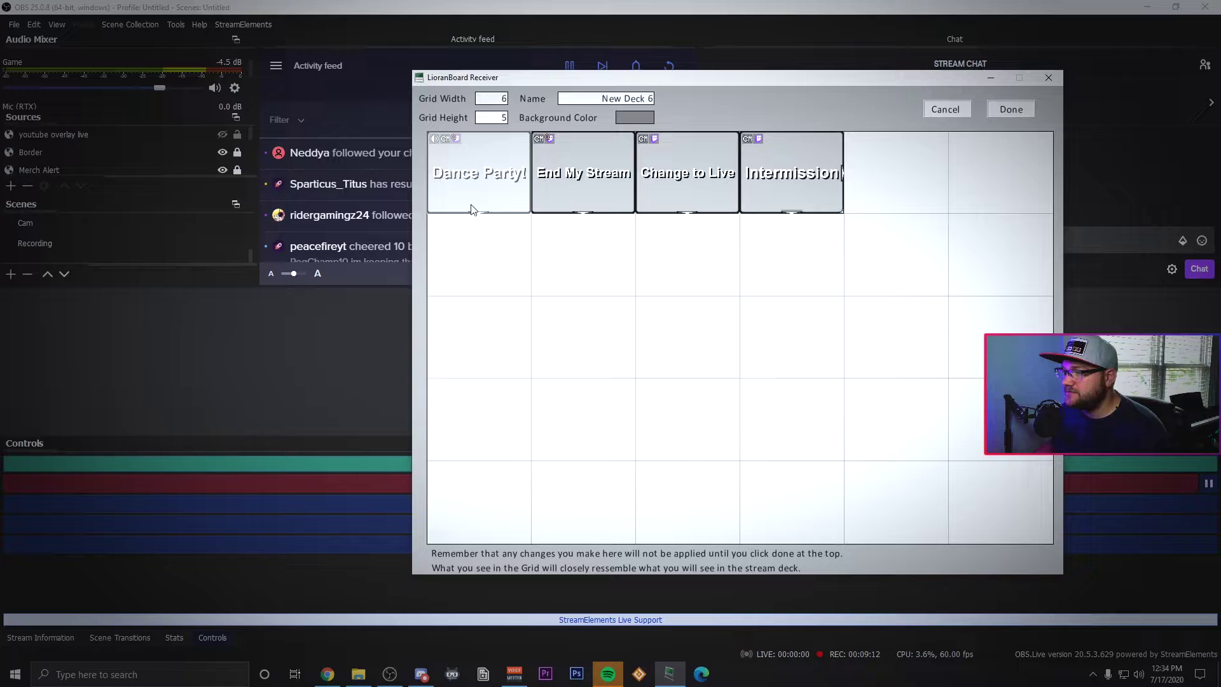
right_click(478, 174)
click(690, 256)
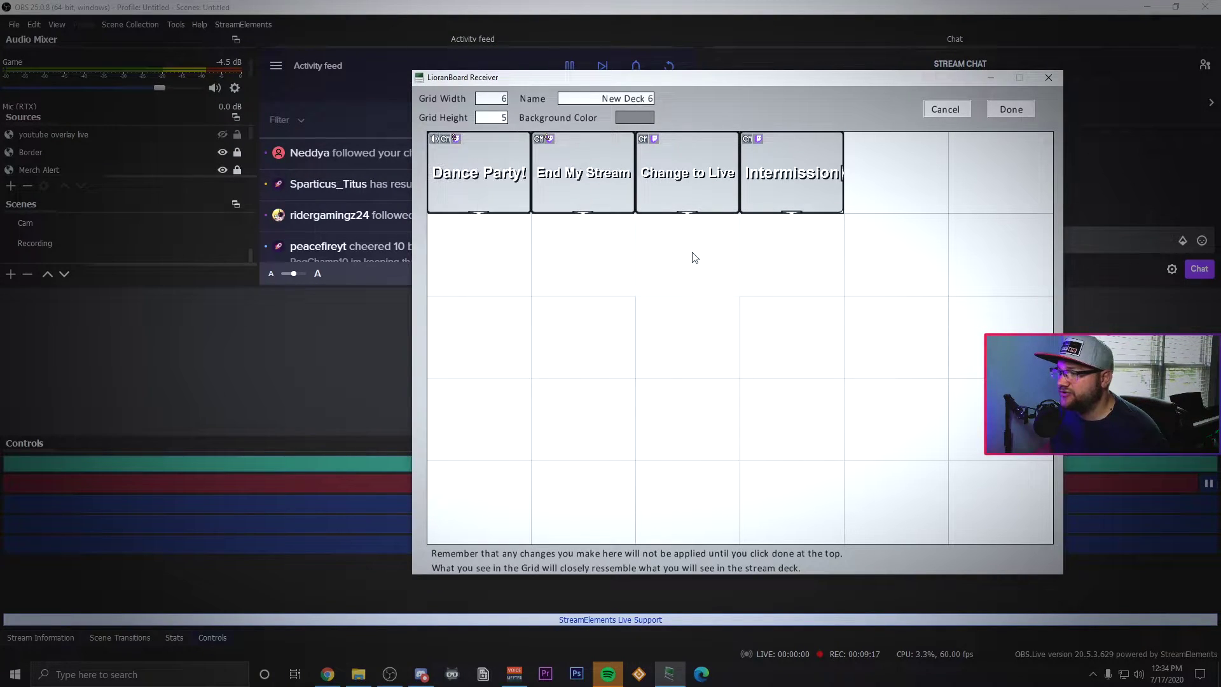
right_click(886, 185)
click(920, 191)
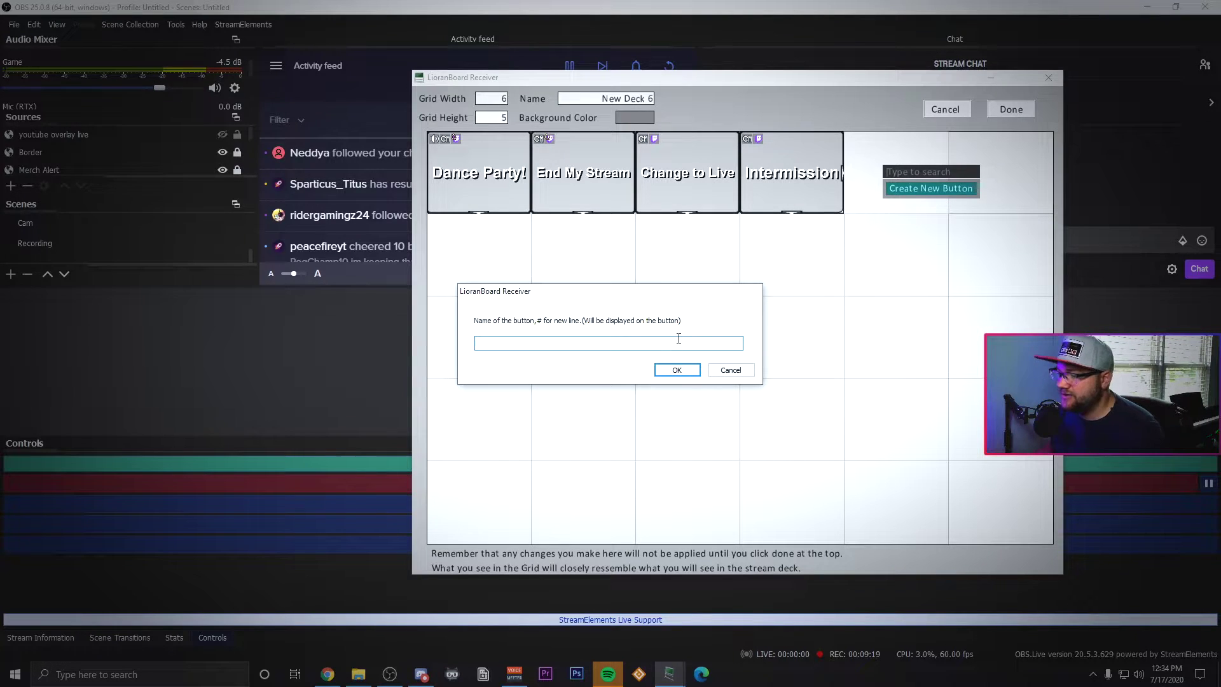
text(Test)
key(Return)
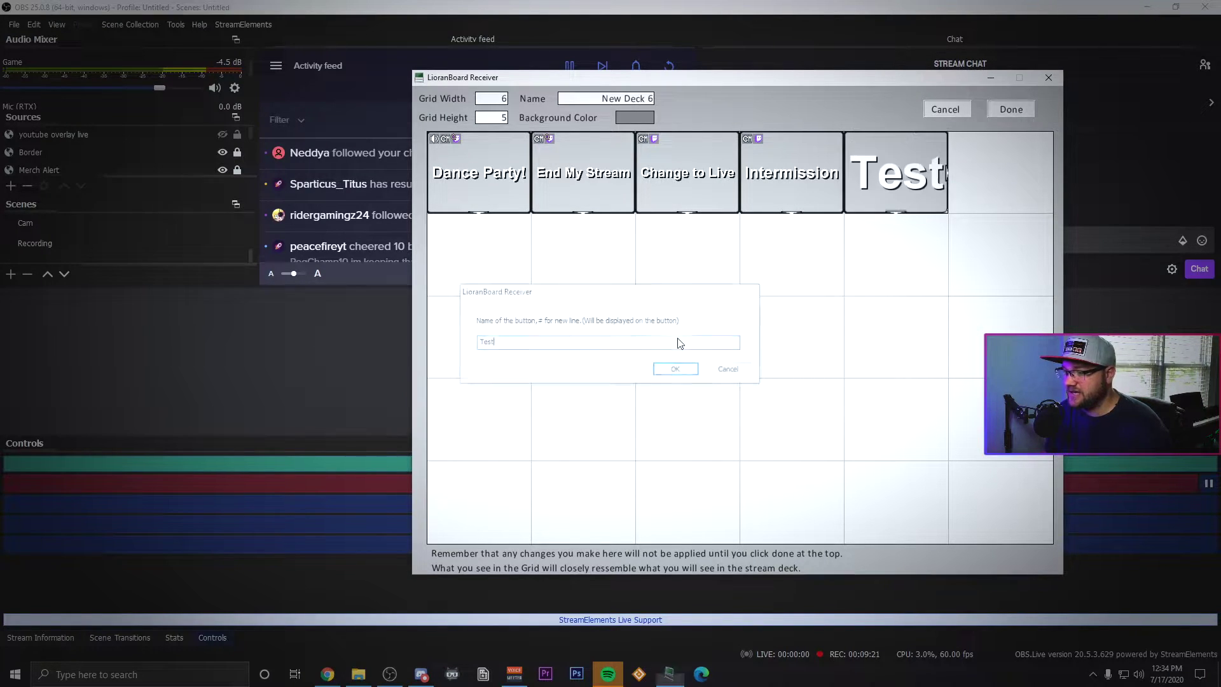
Add a Scene Switch command to the Test button, look through the available action types, and accept the command list.
right_click(893, 178)
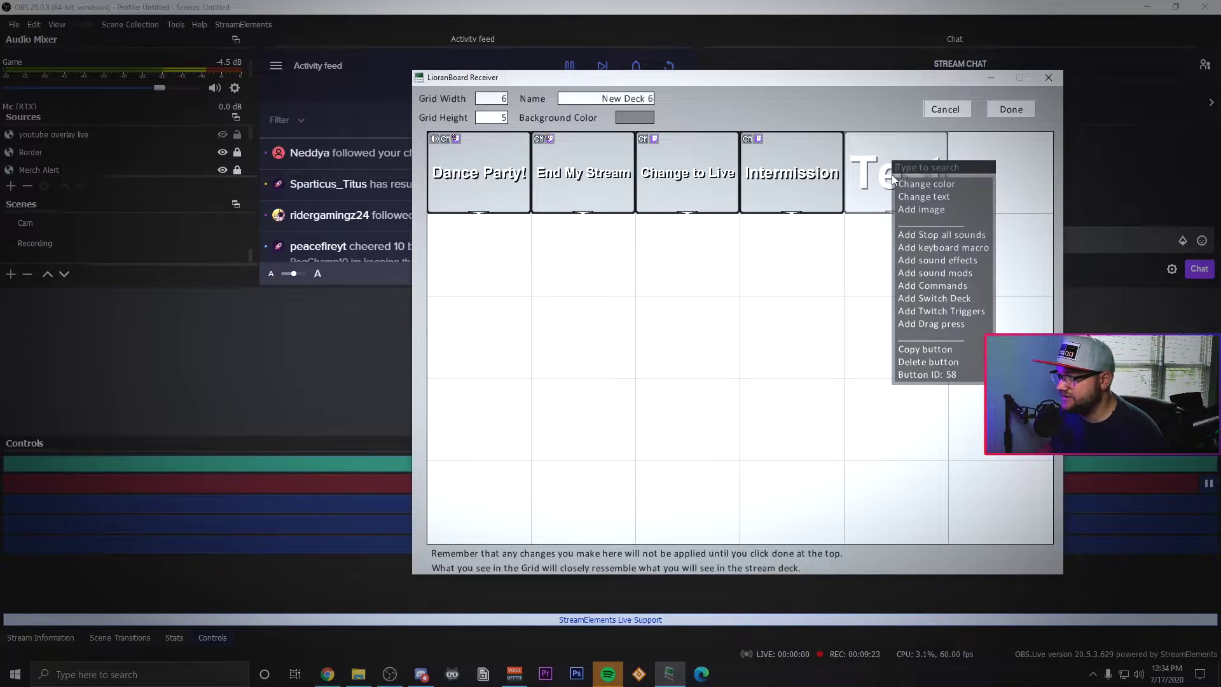
click(963, 284)
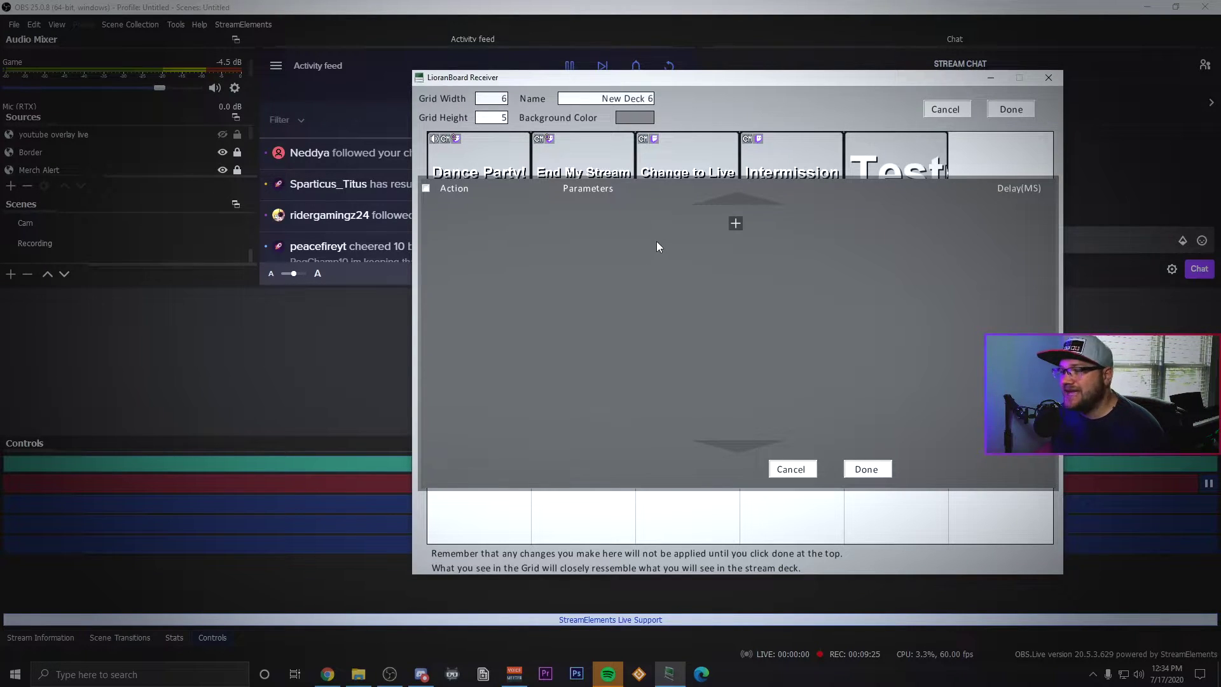
click(739, 224)
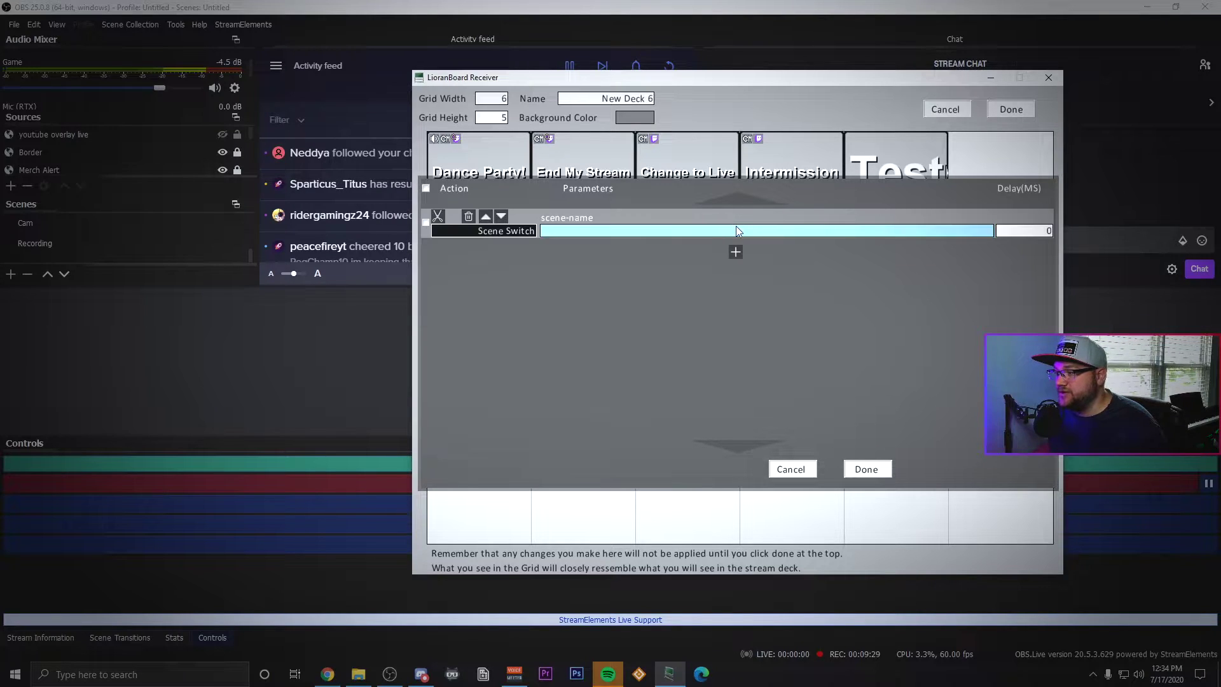
click(517, 233)
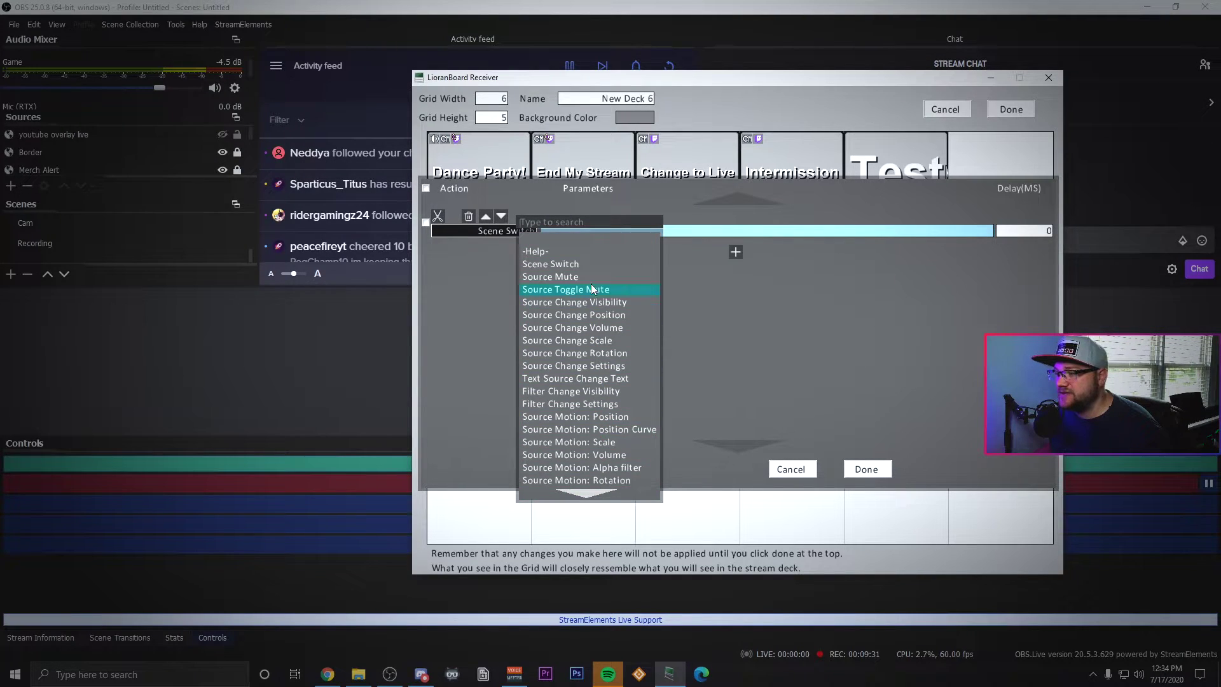
drag(690, 78, 624, 63)
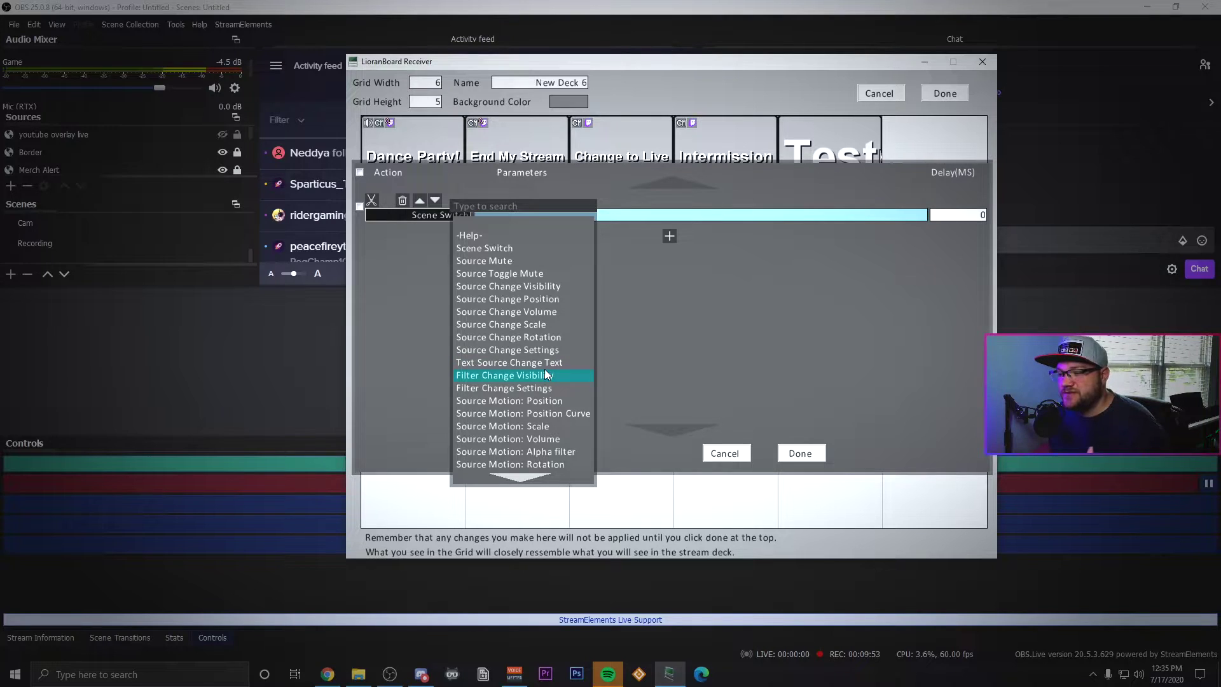
click(792, 452)
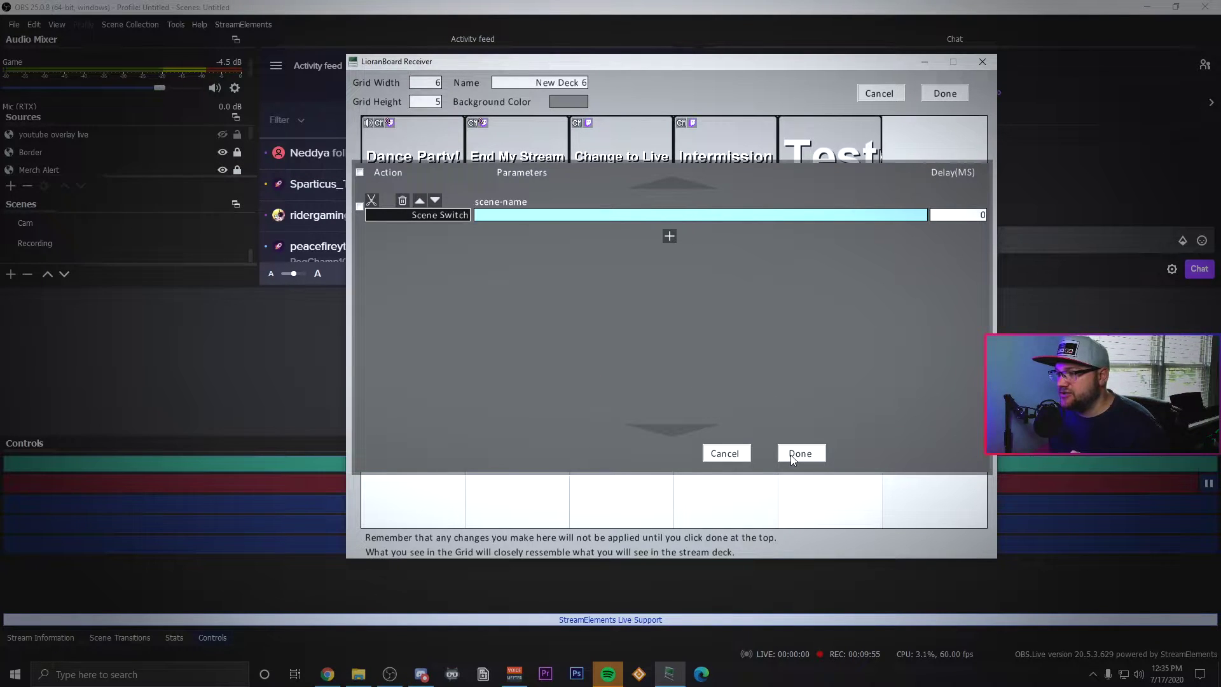
click(792, 452)
Open the commands of the Dance Party! button and examine its filter and source visibility actions and their delays.
right_click(402, 143)
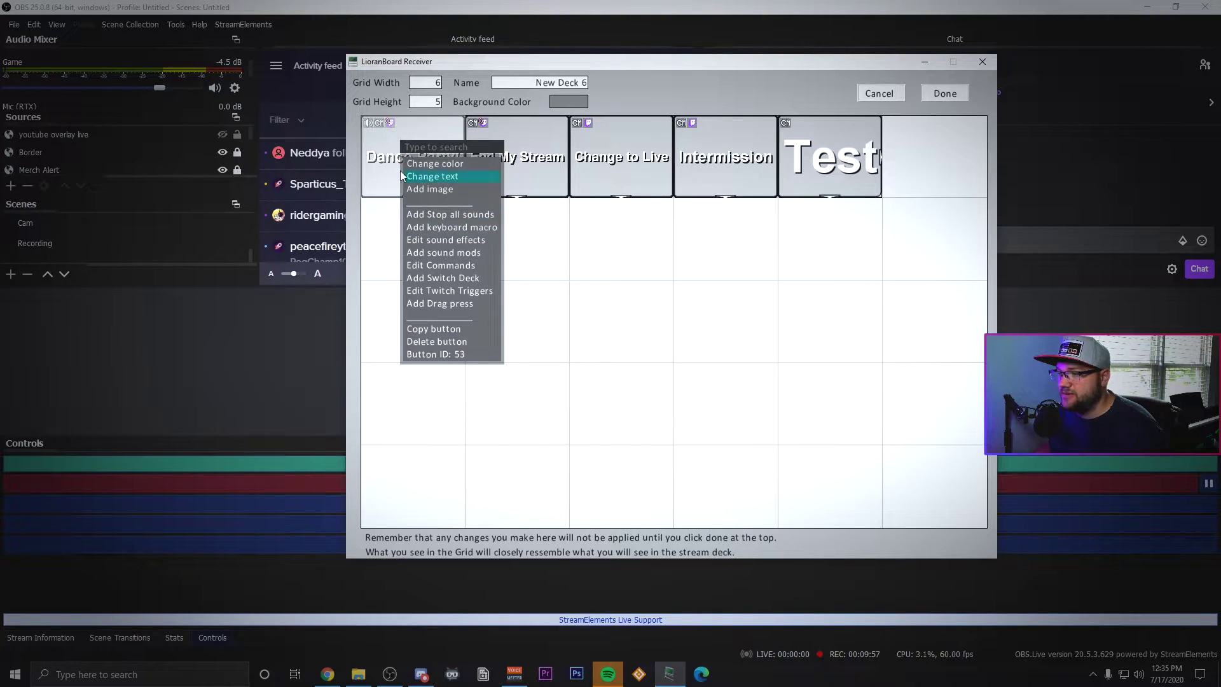
click(456, 263)
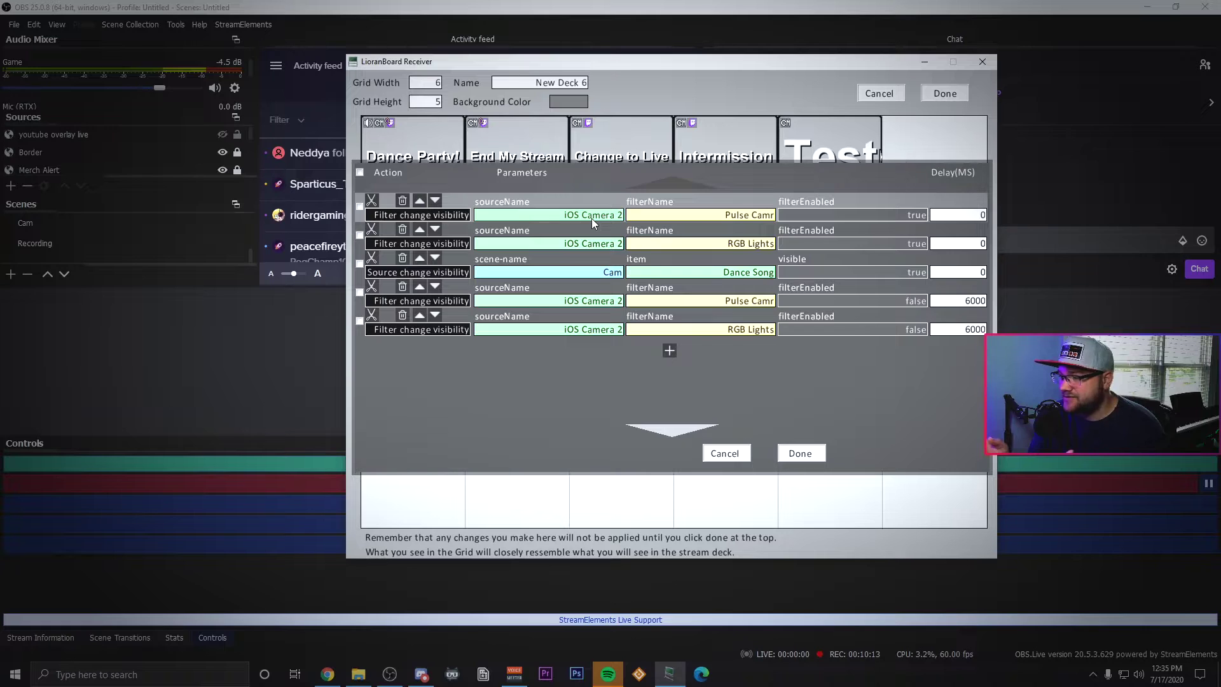
click(968, 303)
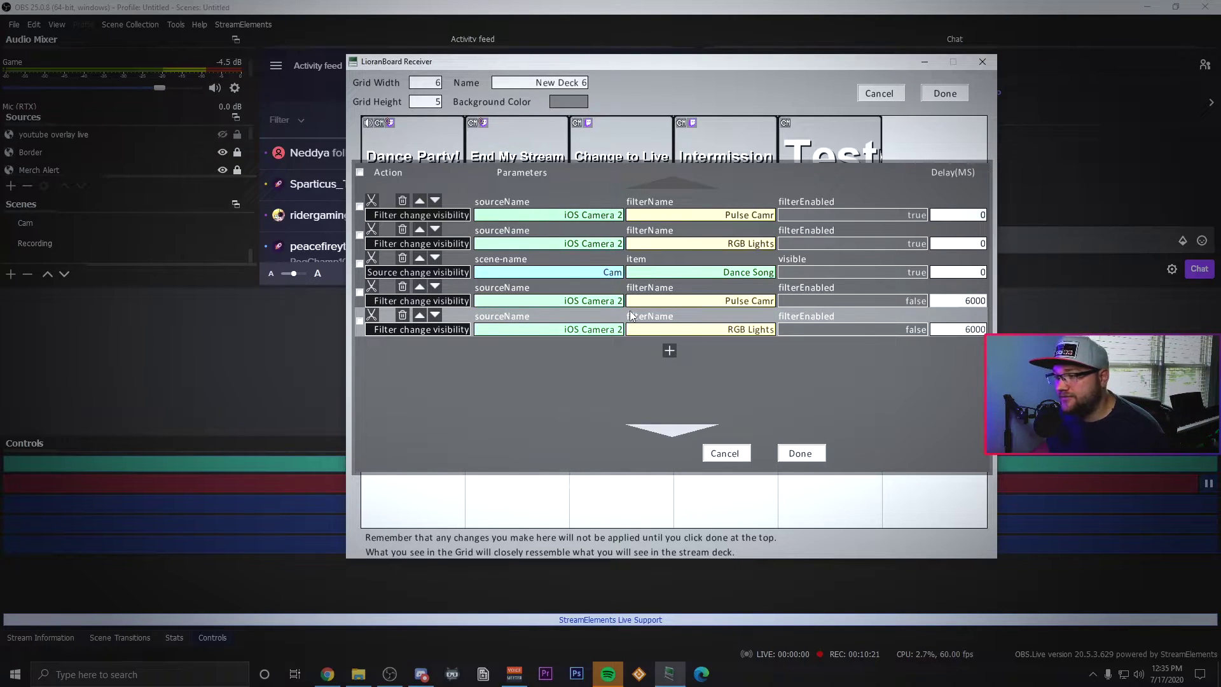
click(944, 304)
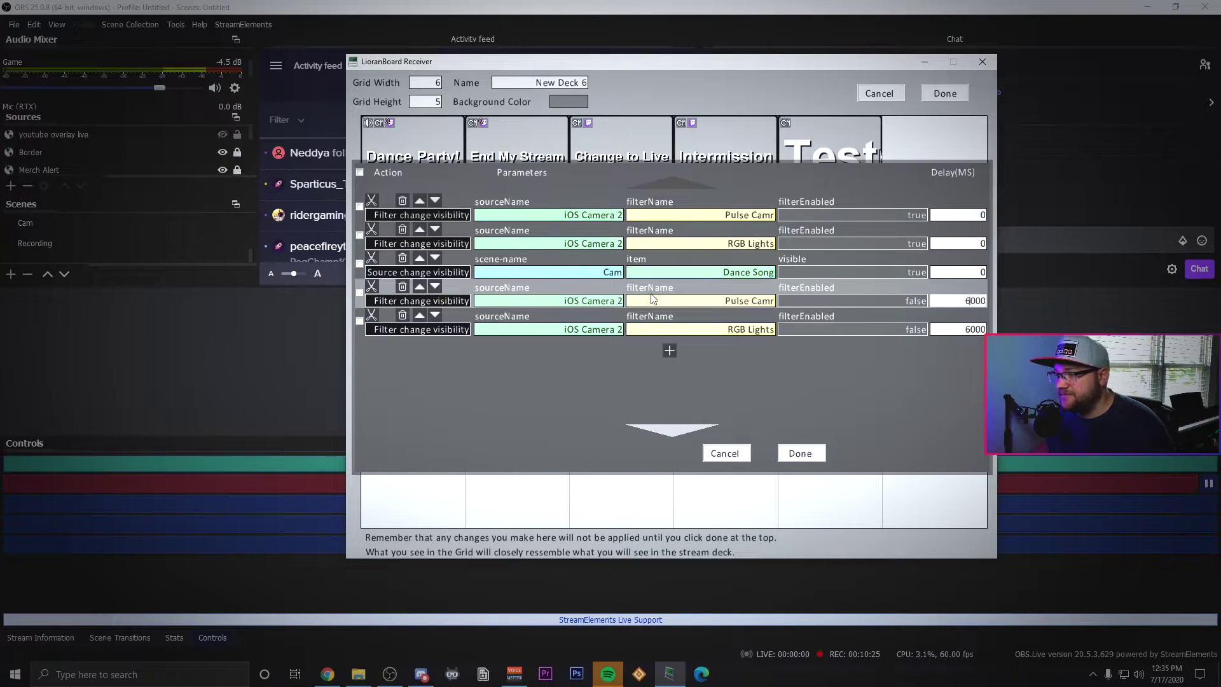
Switch to OBS and enlarge the docks above the preview to look through the source and scene lists.
click(203, 342)
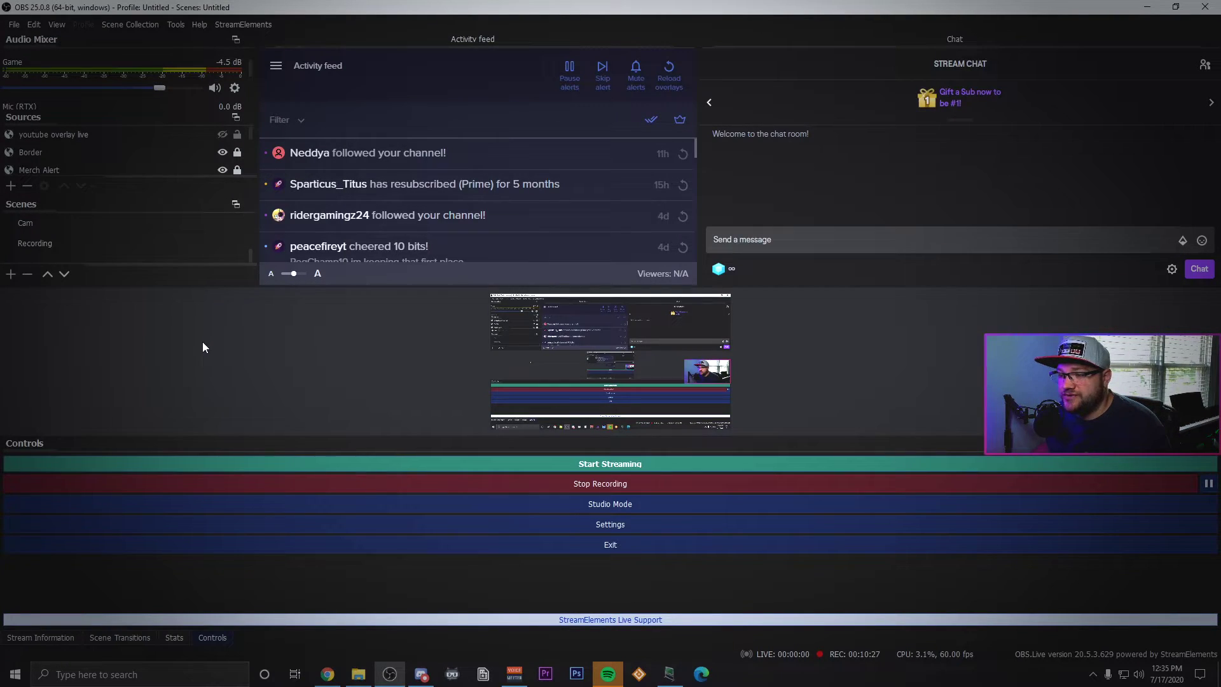
drag(516, 287, 489, 409)
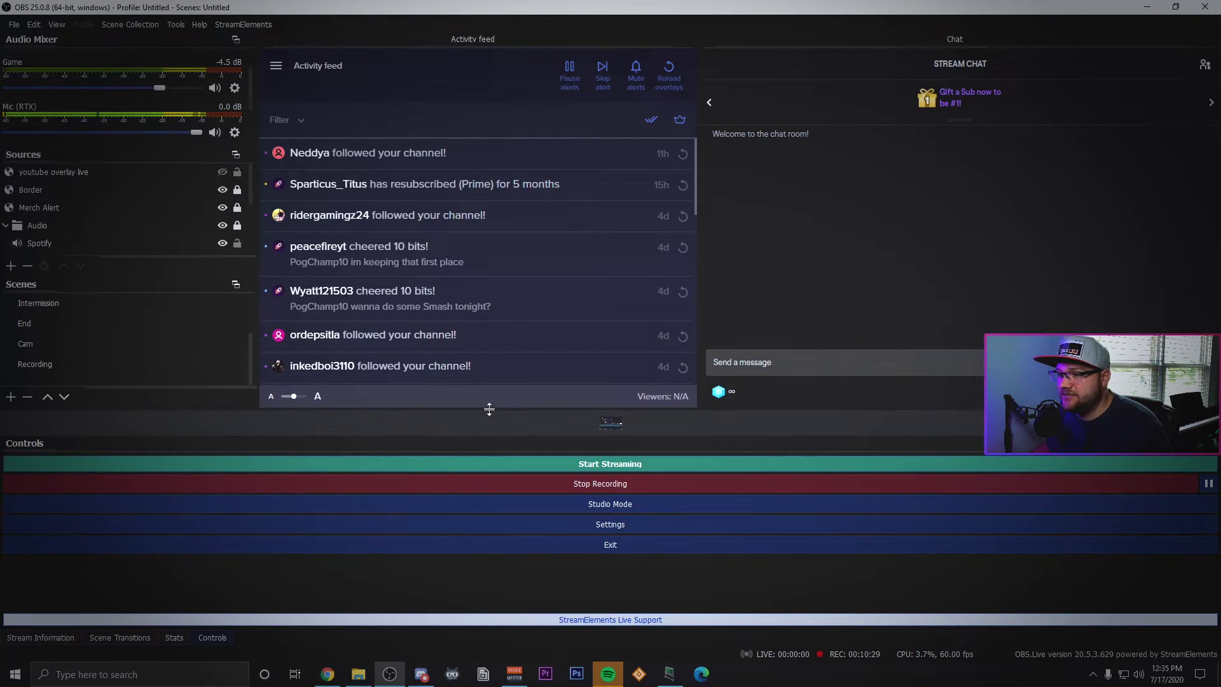
click(60, 349)
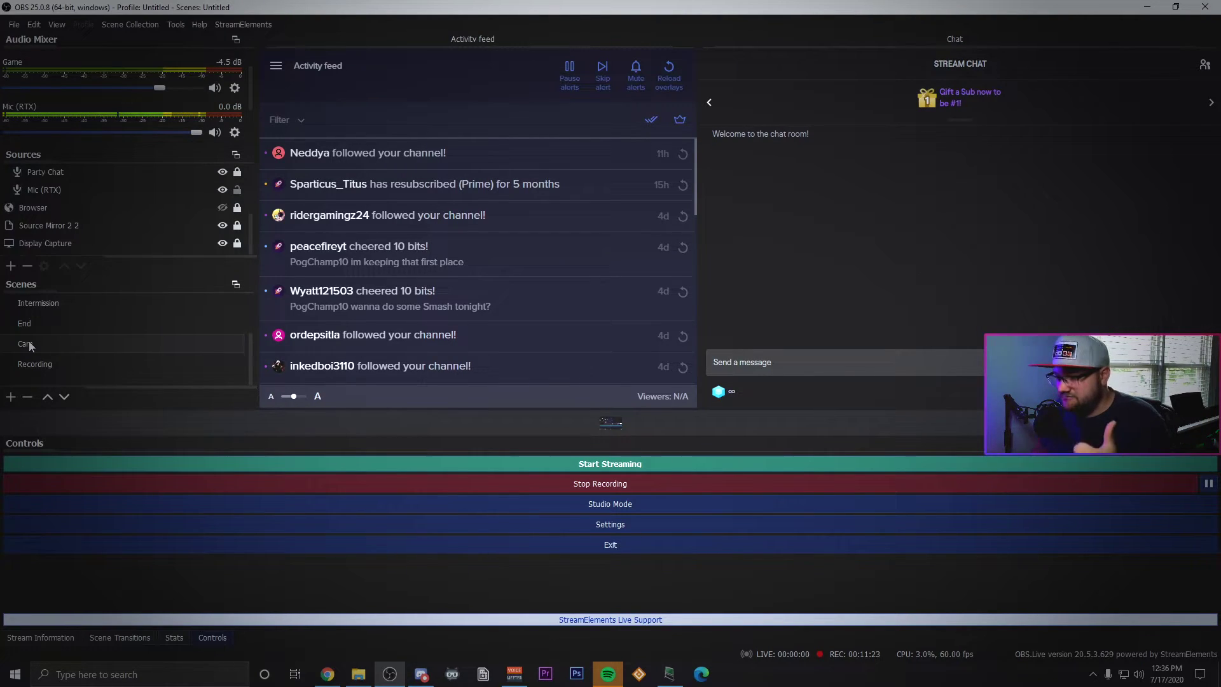
Return to LioranBoard Receiver, accept the Dance Party! command list, and minimize the window.
click(669, 673)
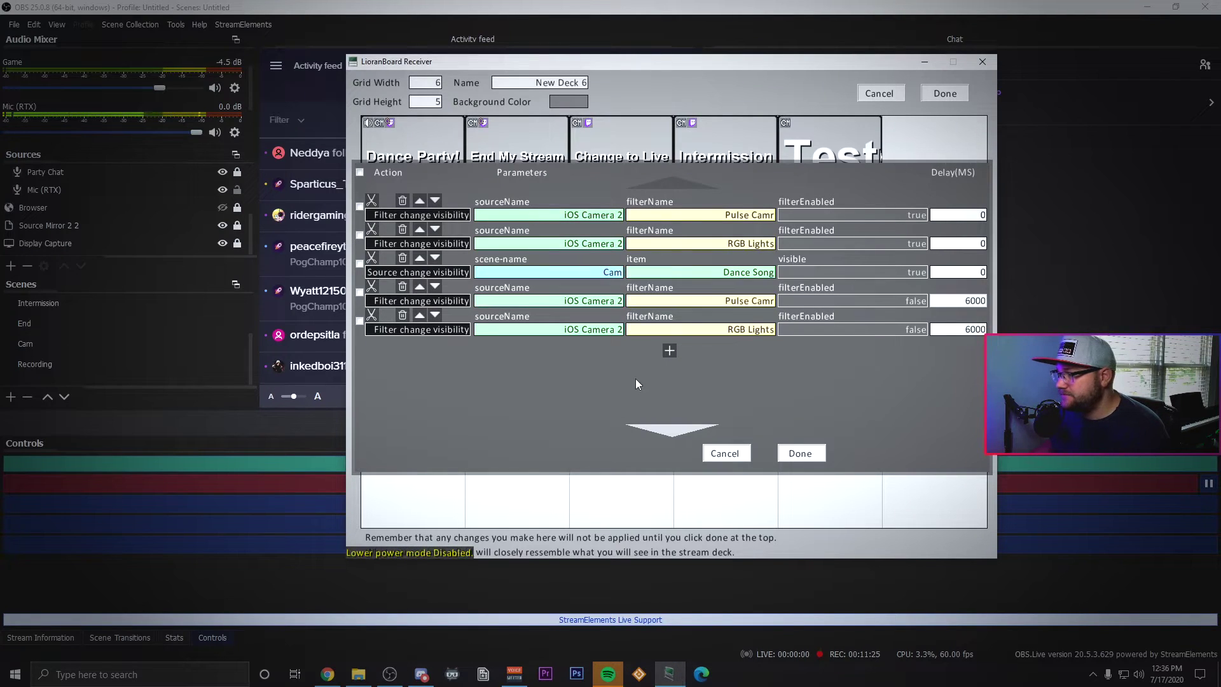
click(800, 453)
click(922, 62)
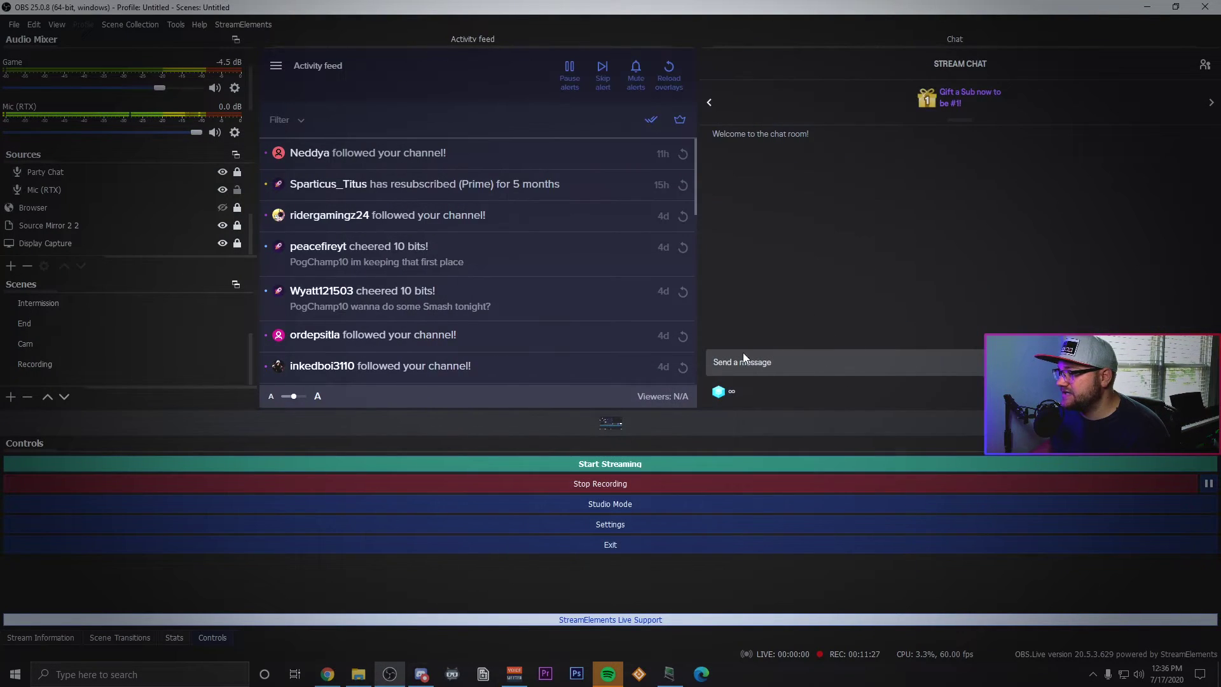
Enlarge the OBS preview again and redeem the Dance Party! channel point reward twice from the chat's rewards list to test it.
drag(657, 411, 669, 269)
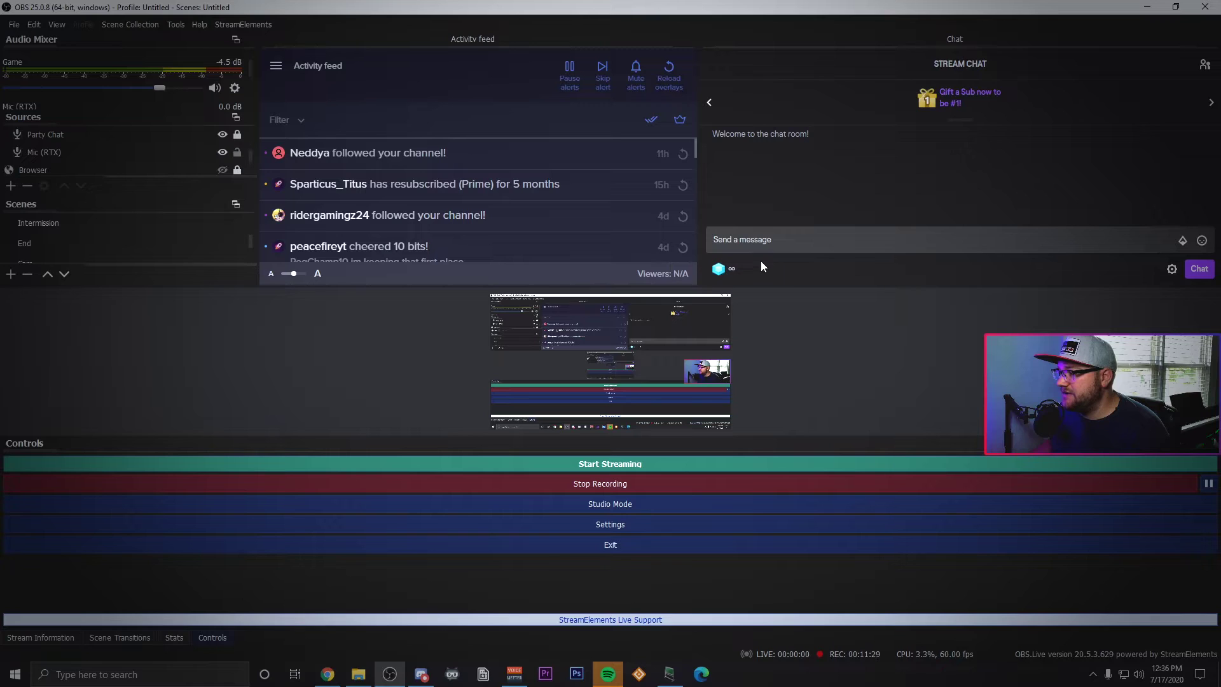
click(719, 268)
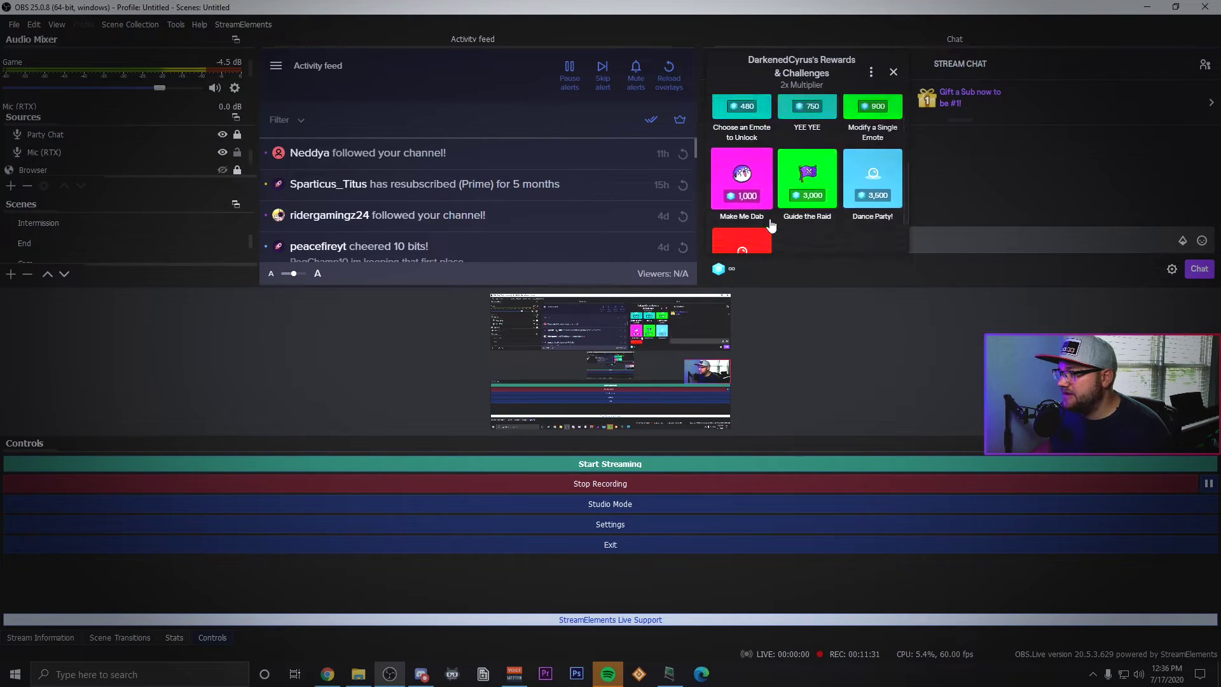
scroll(795, 216, down, 2)
scroll(807, 208, up, 5)
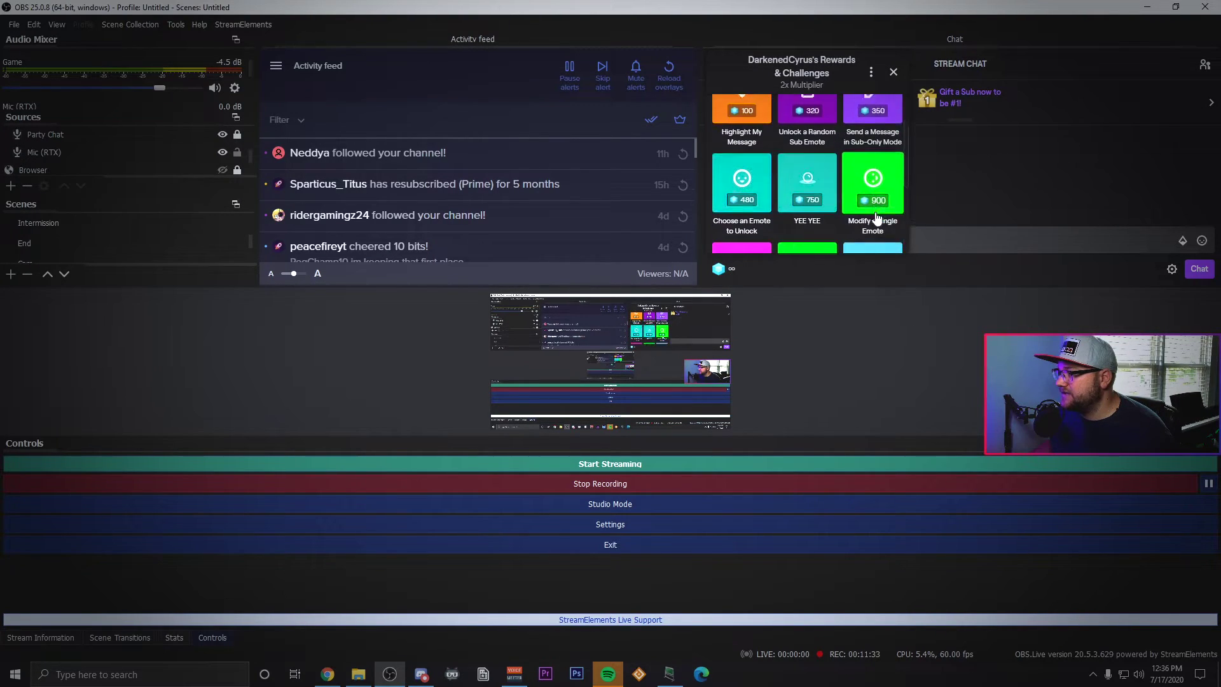
scroll(877, 218, down, 2)
click(874, 219)
click(821, 231)
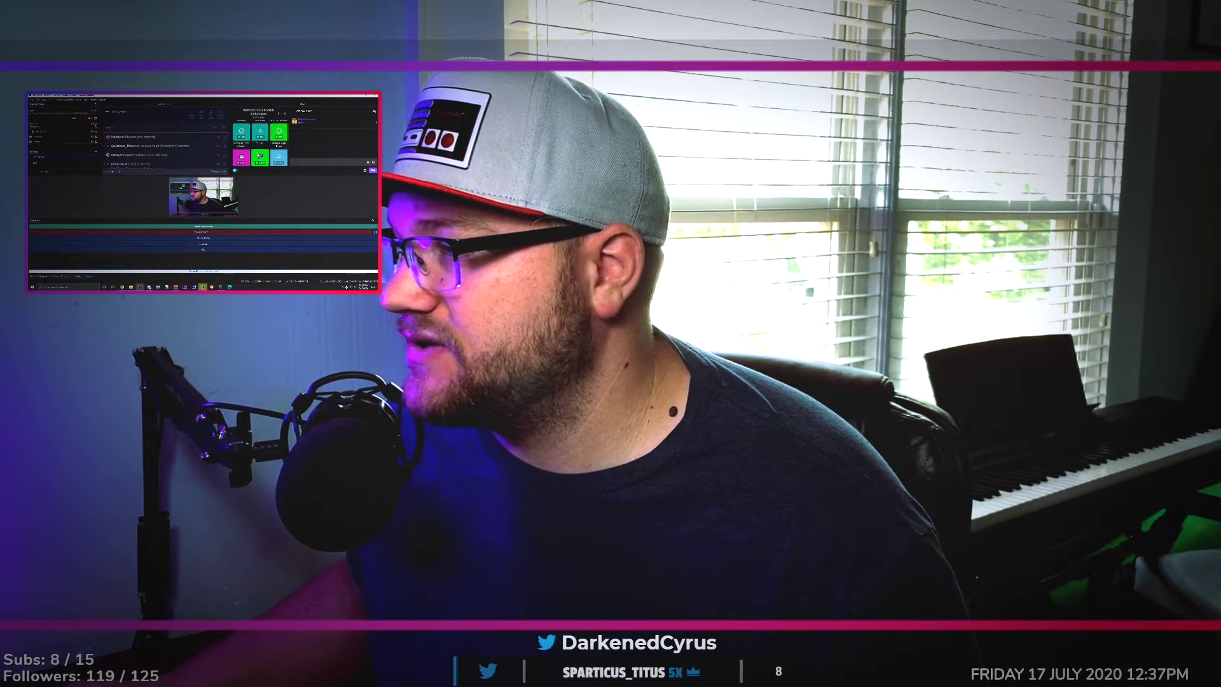
click(261, 143)
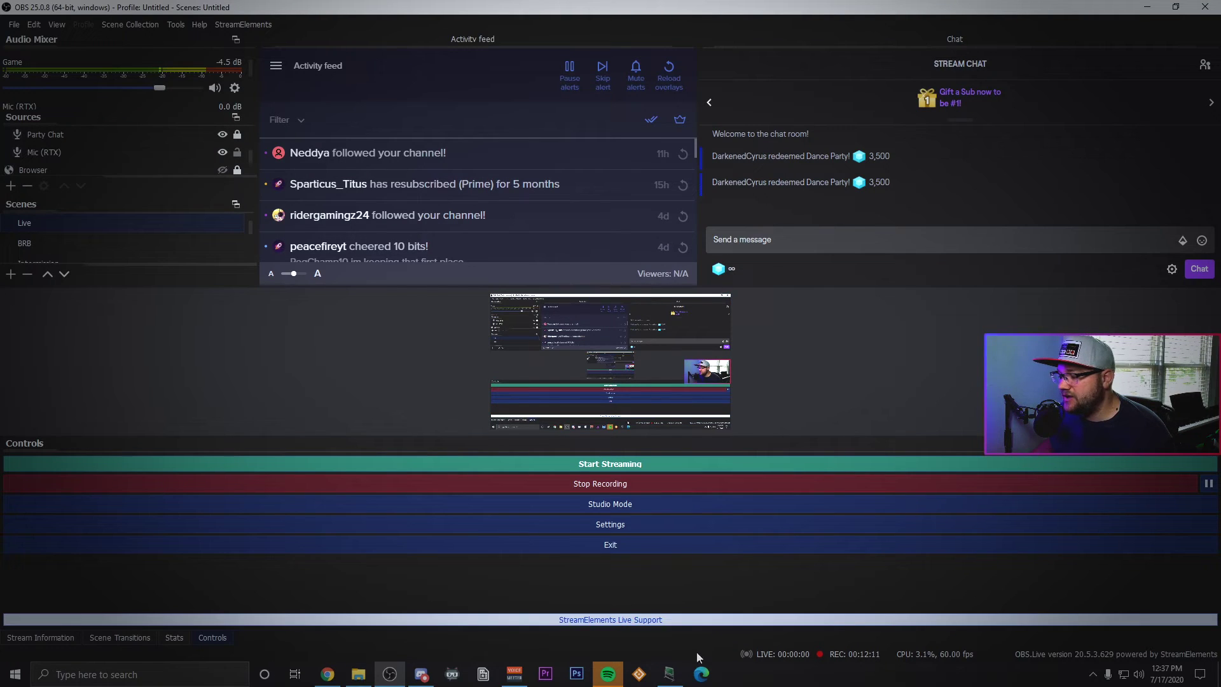
In LioranBoard Receiver, open the Twitch triggers of the Dance Party! button and examine the available trigger types, including Point redeems.
click(669, 674)
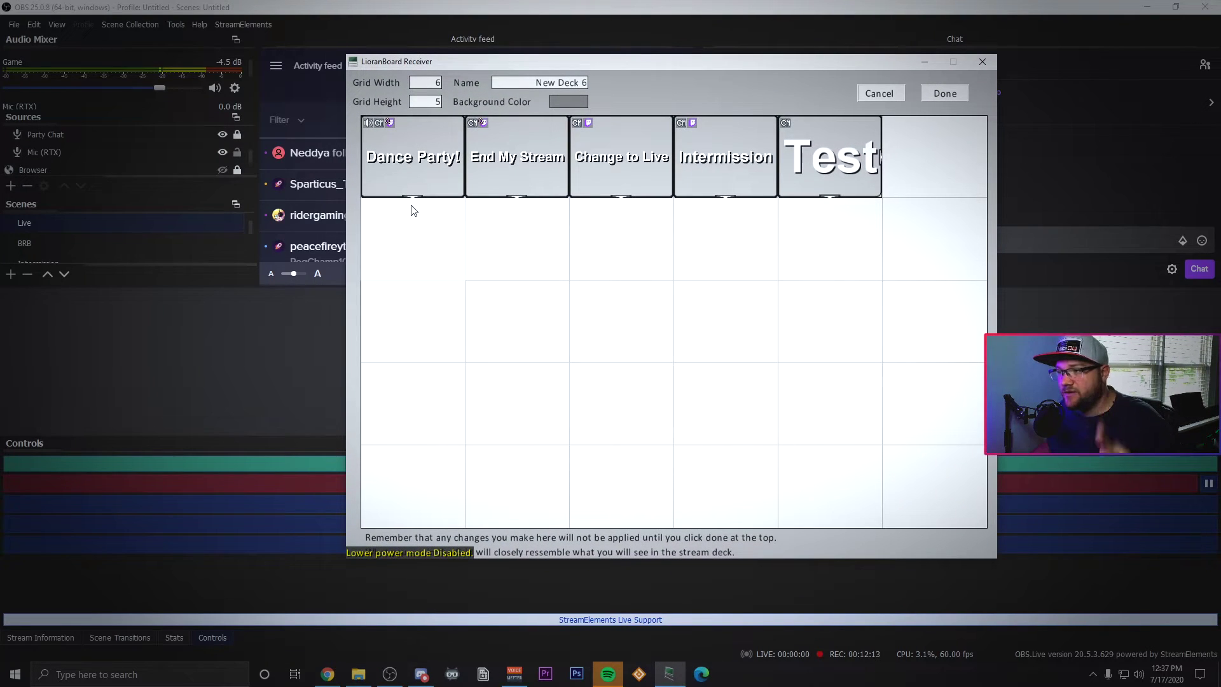
right_click(417, 154)
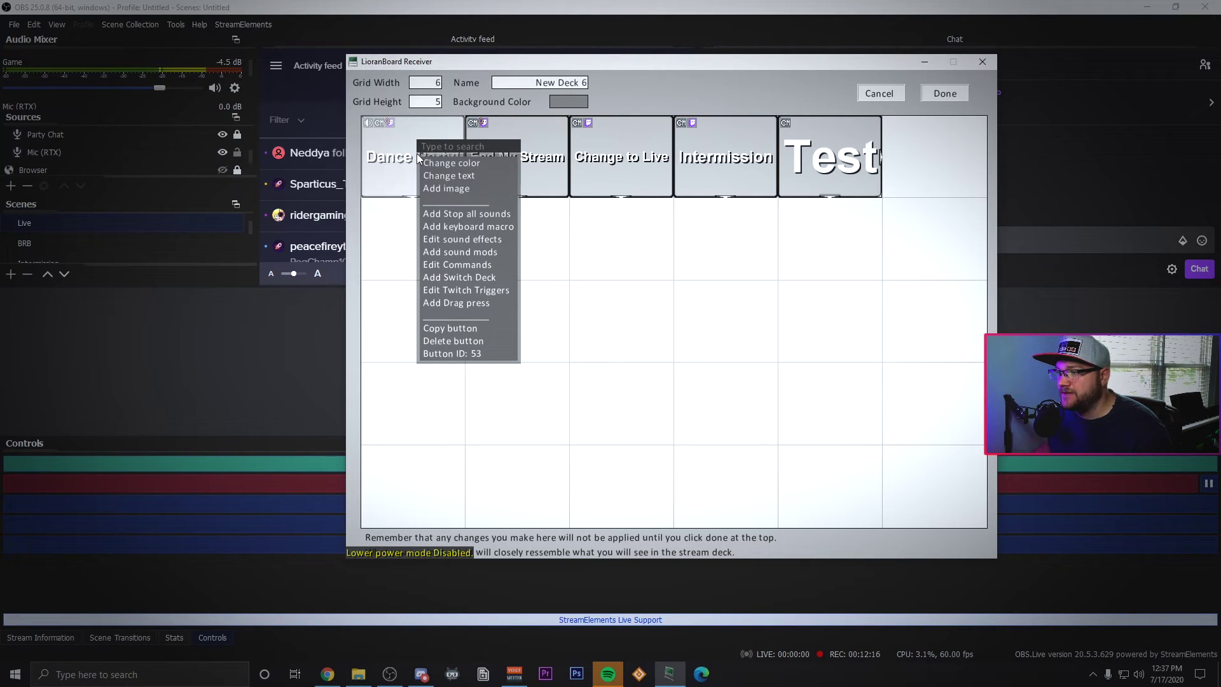
click(478, 293)
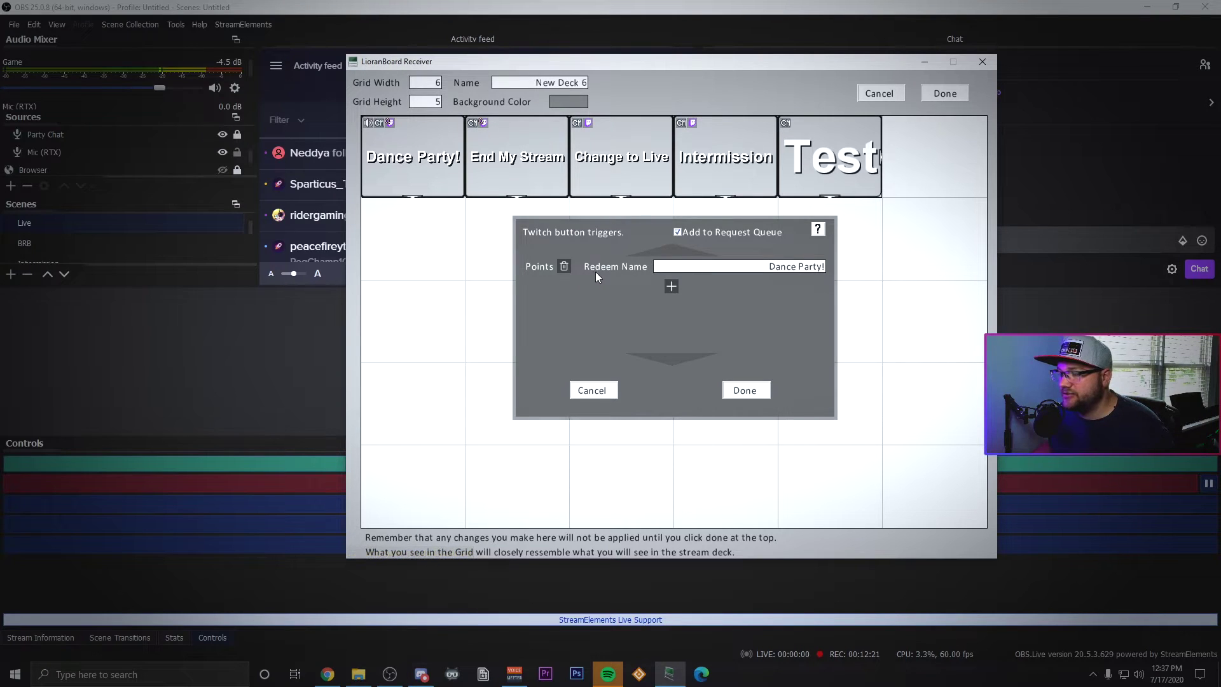
click(671, 286)
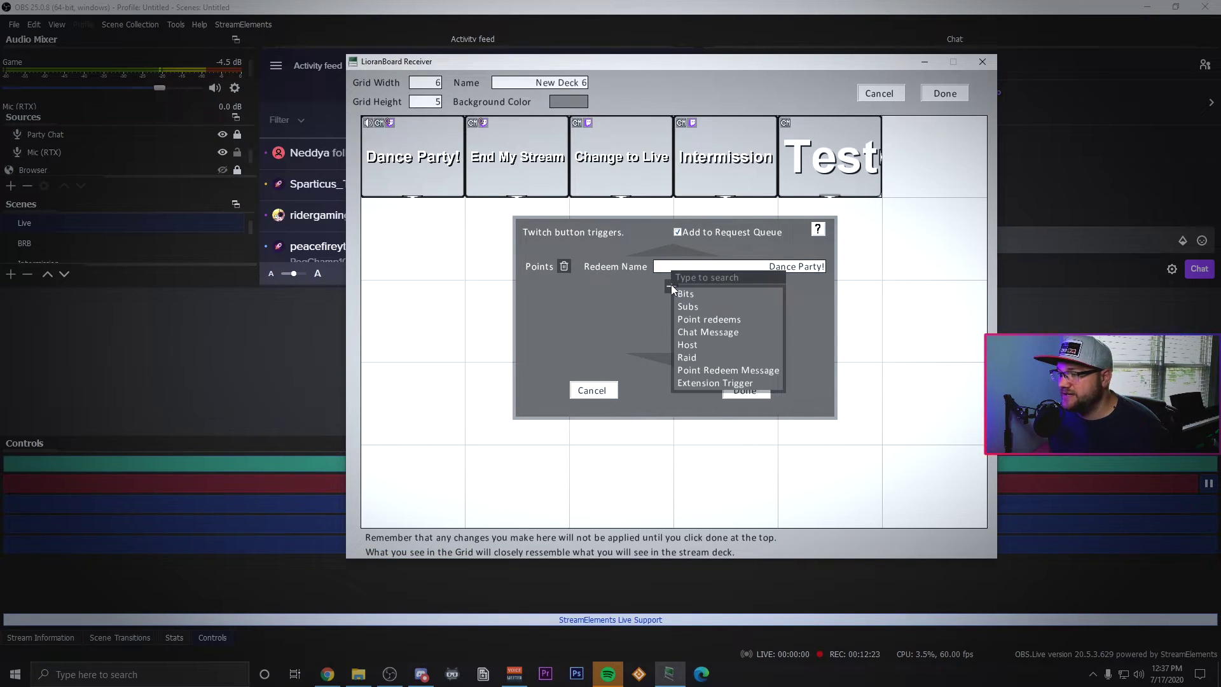
click(705, 321)
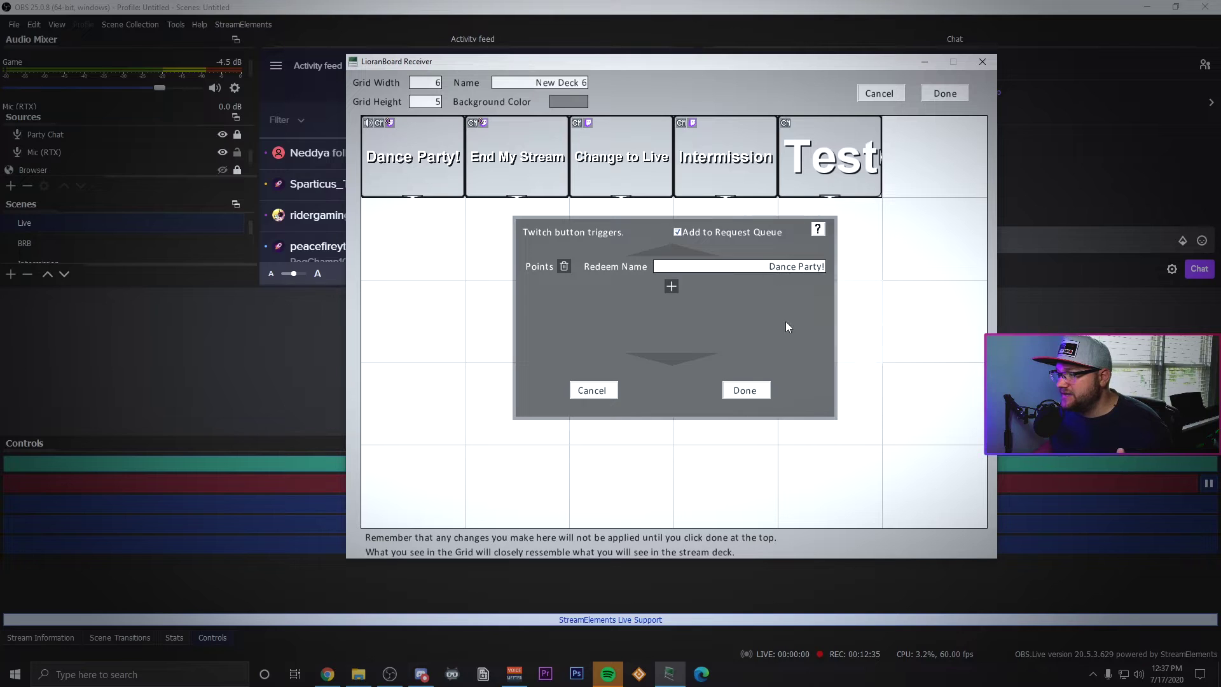
Accept the Dance Party! Twitch triggers, switch to Chrome, and open the Twitch Stream Manager in a new browser tab.
click(741, 390)
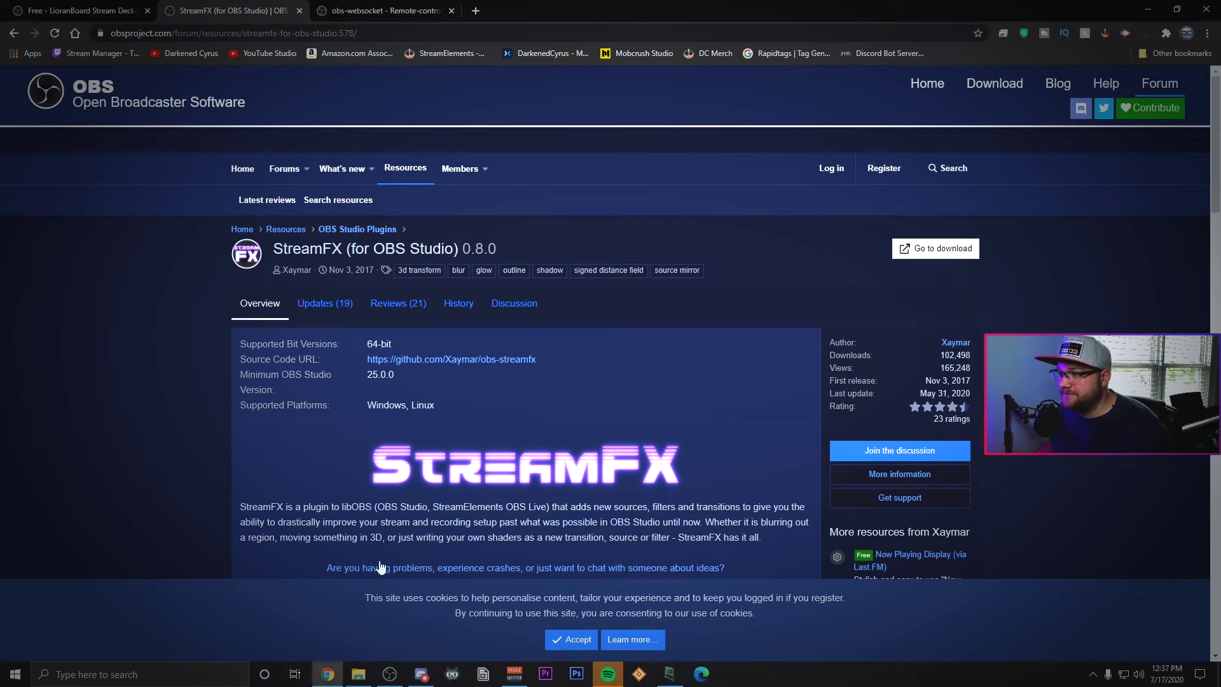
click(478, 8)
text(twi)
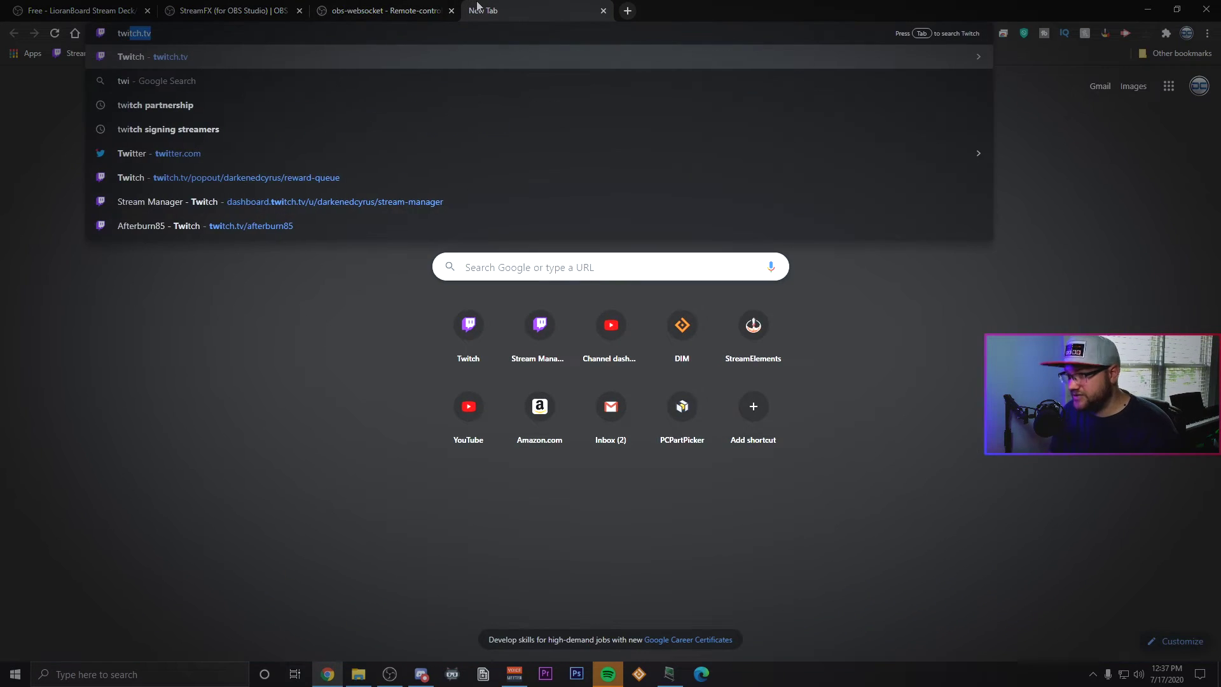
click(69, 53)
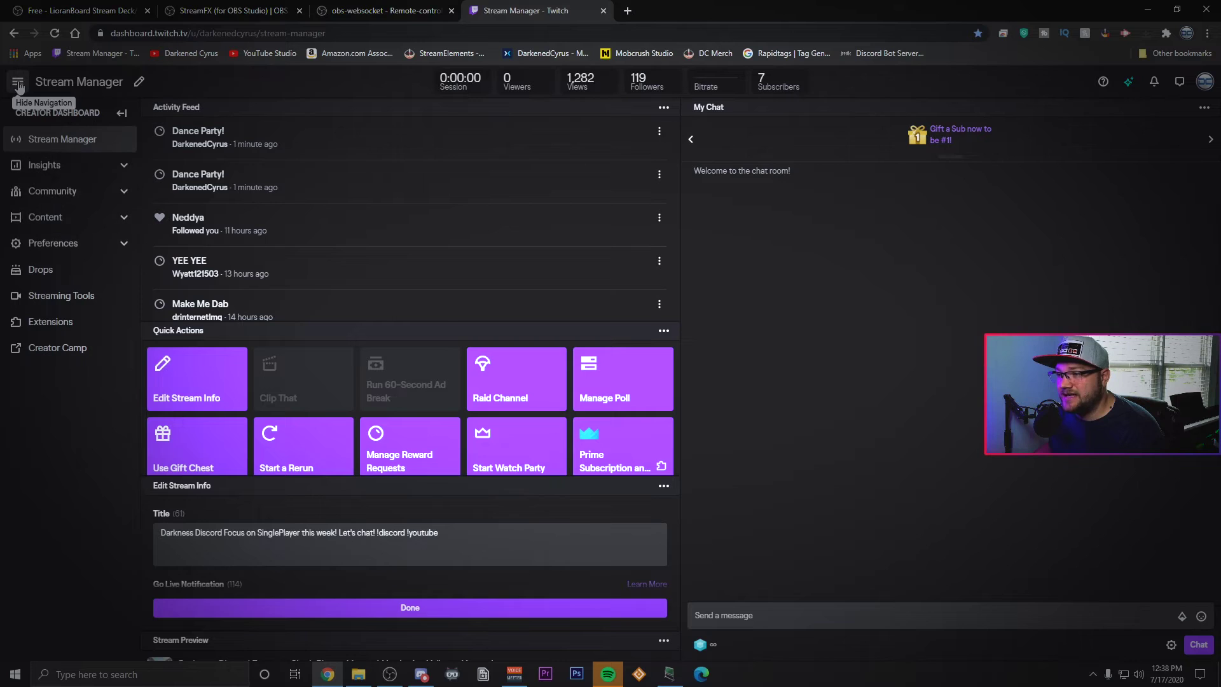
Open the Twitch channel points rewards management page, look through the custom rewards down to Dance Party!, and return to LioranBoard Receiver.
click(70, 218)
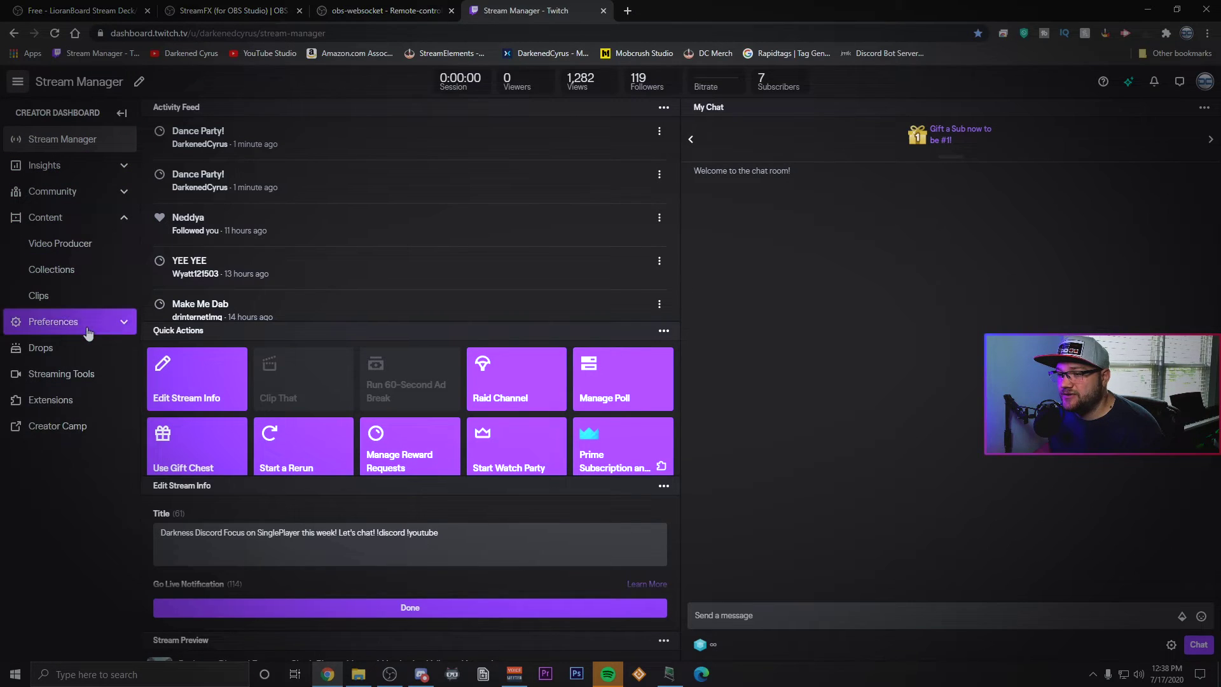
click(75, 322)
click(87, 218)
click(87, 192)
click(85, 298)
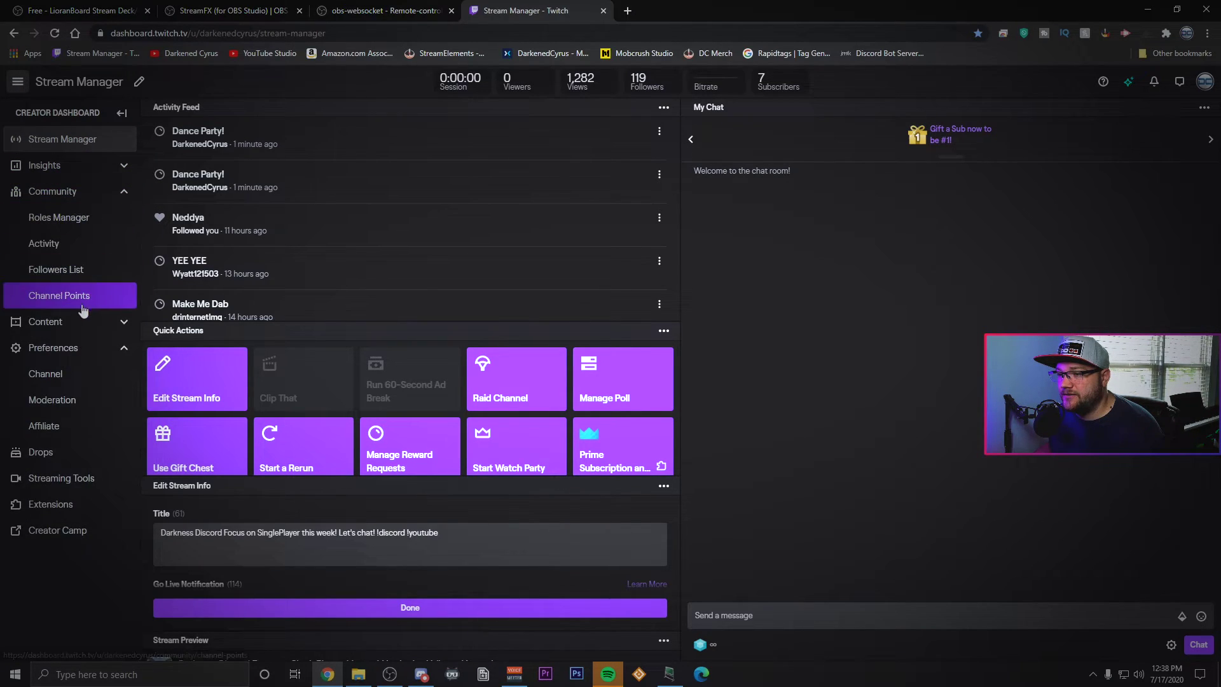
click(444, 277)
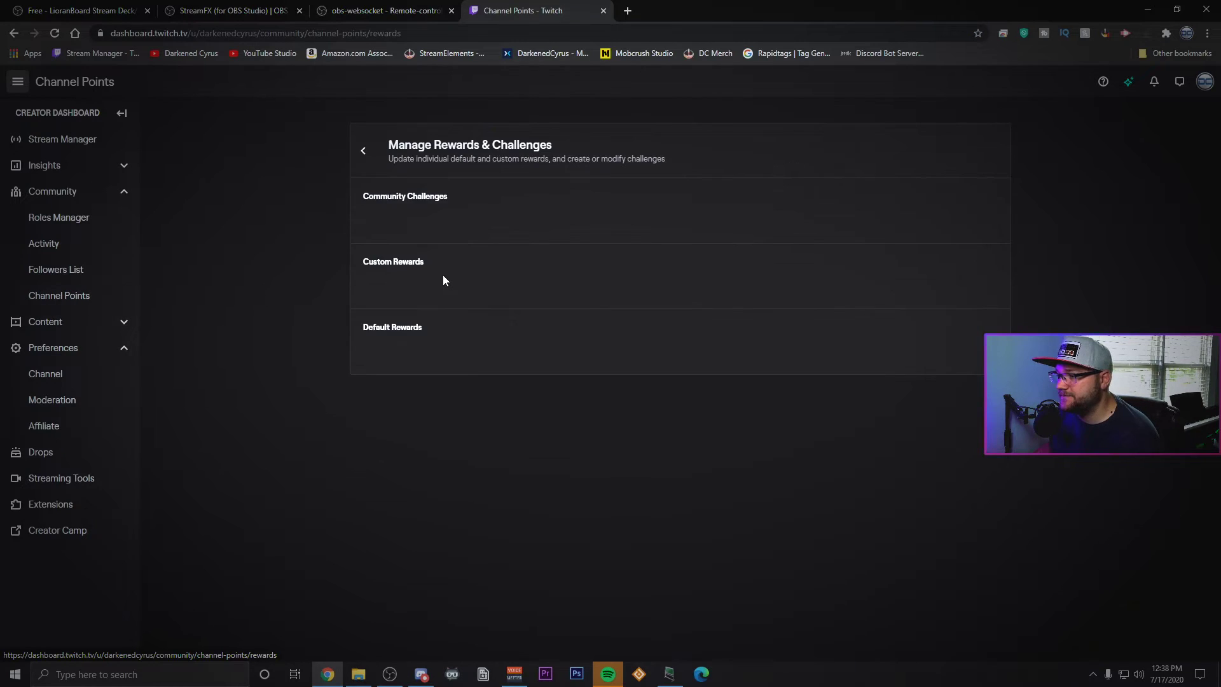
scroll(332, 295, down, 4)
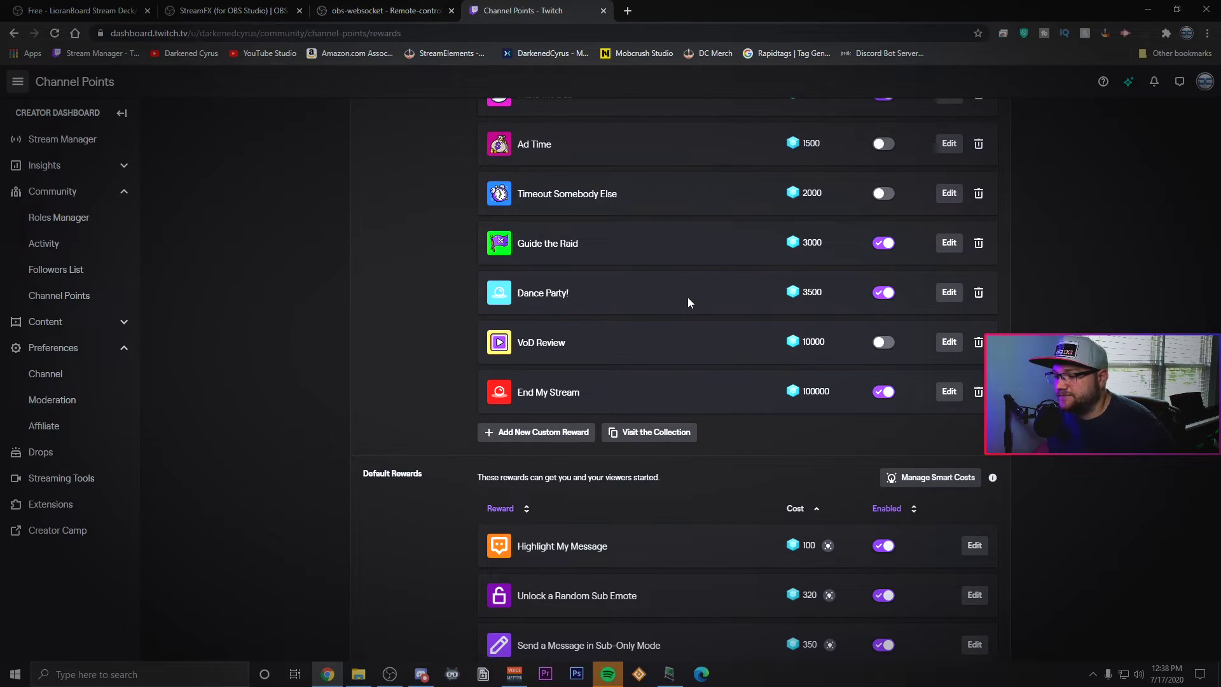
click(670, 673)
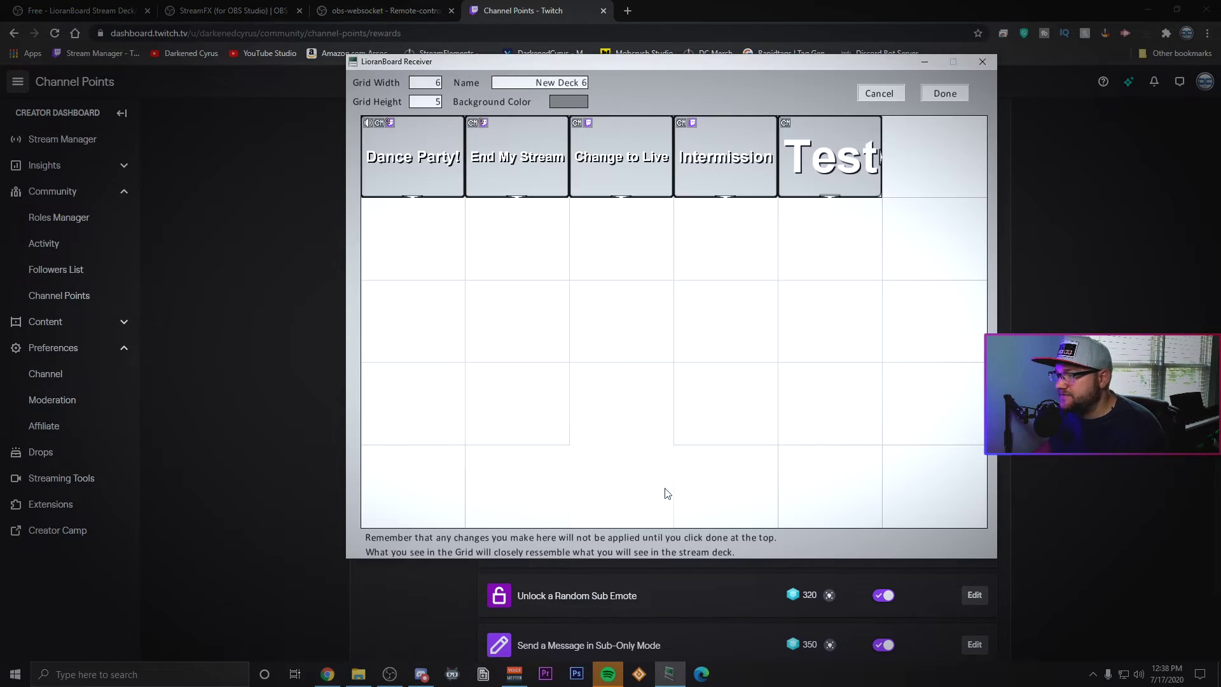
right_click(627, 154)
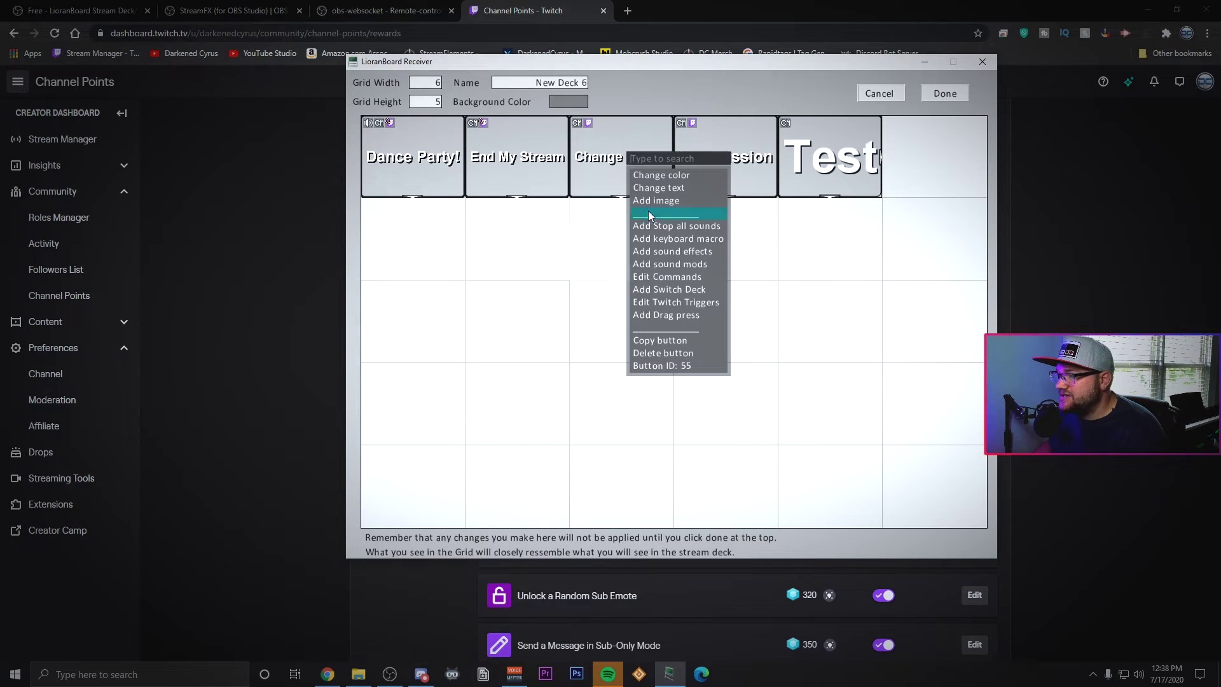
click(682, 291)
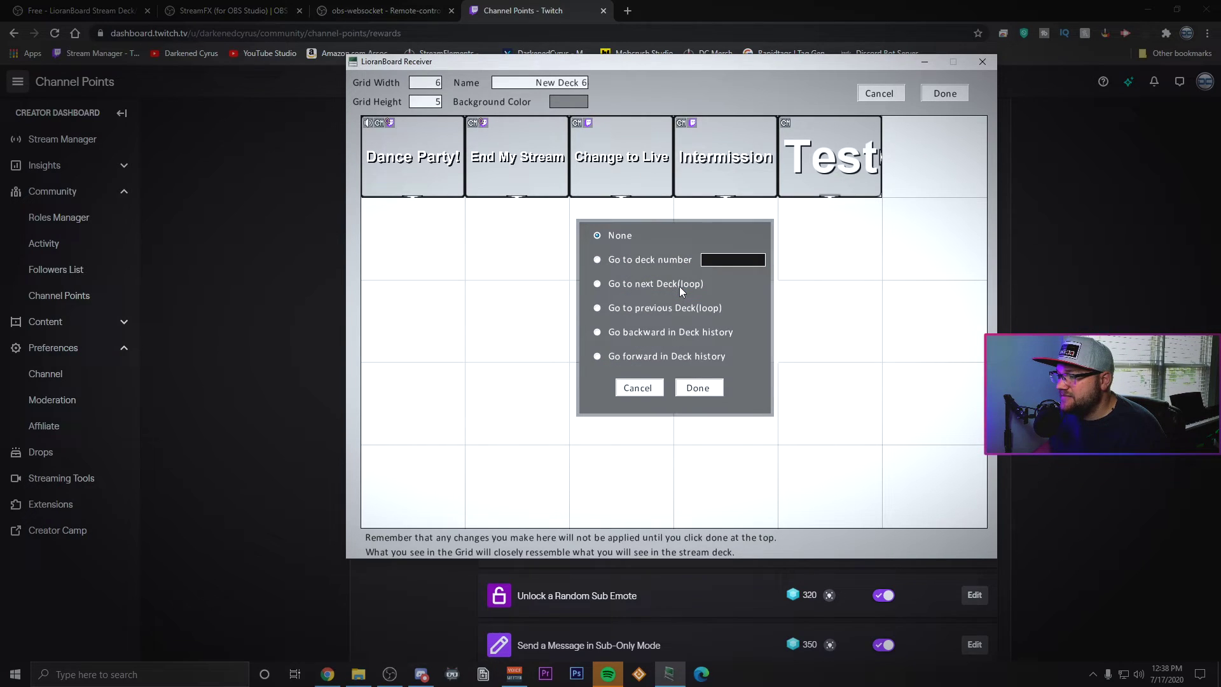
click(637, 386)
Examine the Twitch triggers and the command list of the Change to Live button, accepting both as they are.
right_click(625, 147)
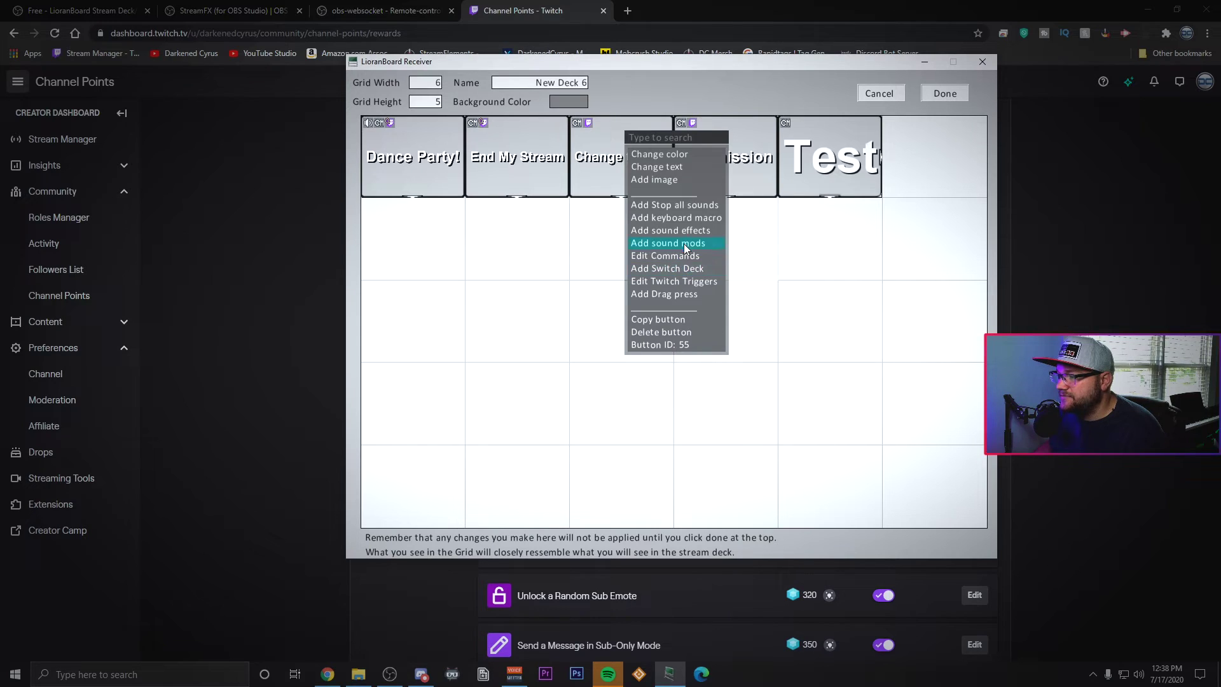
click(687, 281)
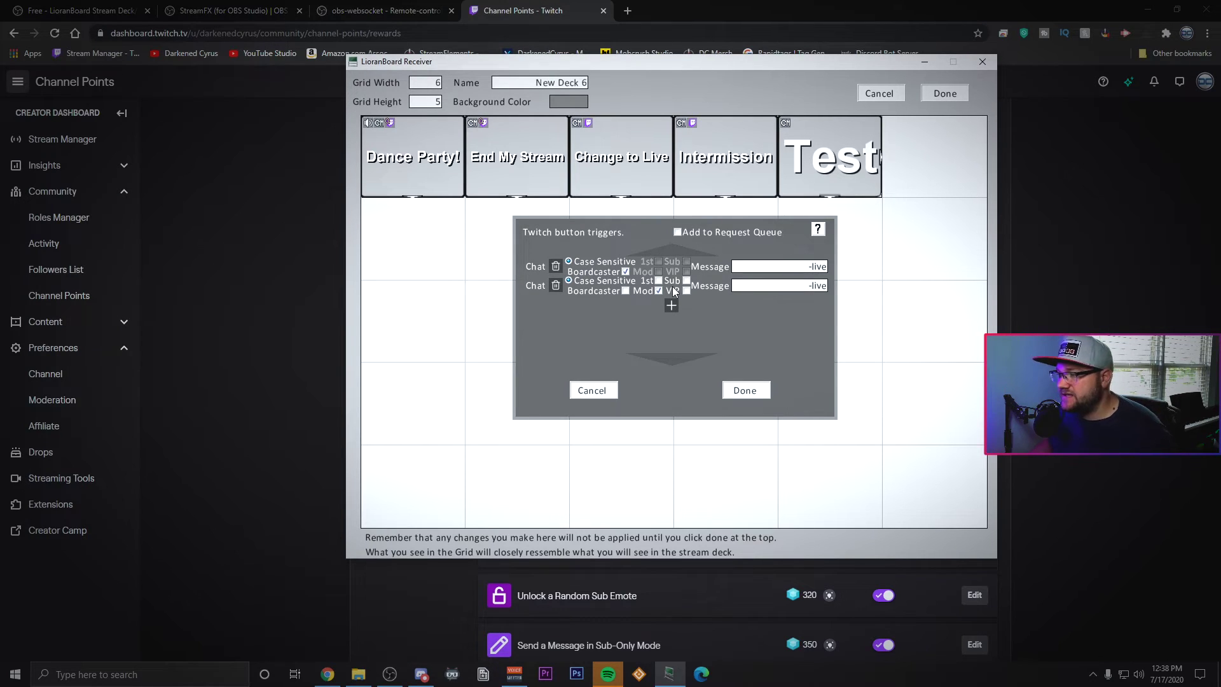
click(748, 391)
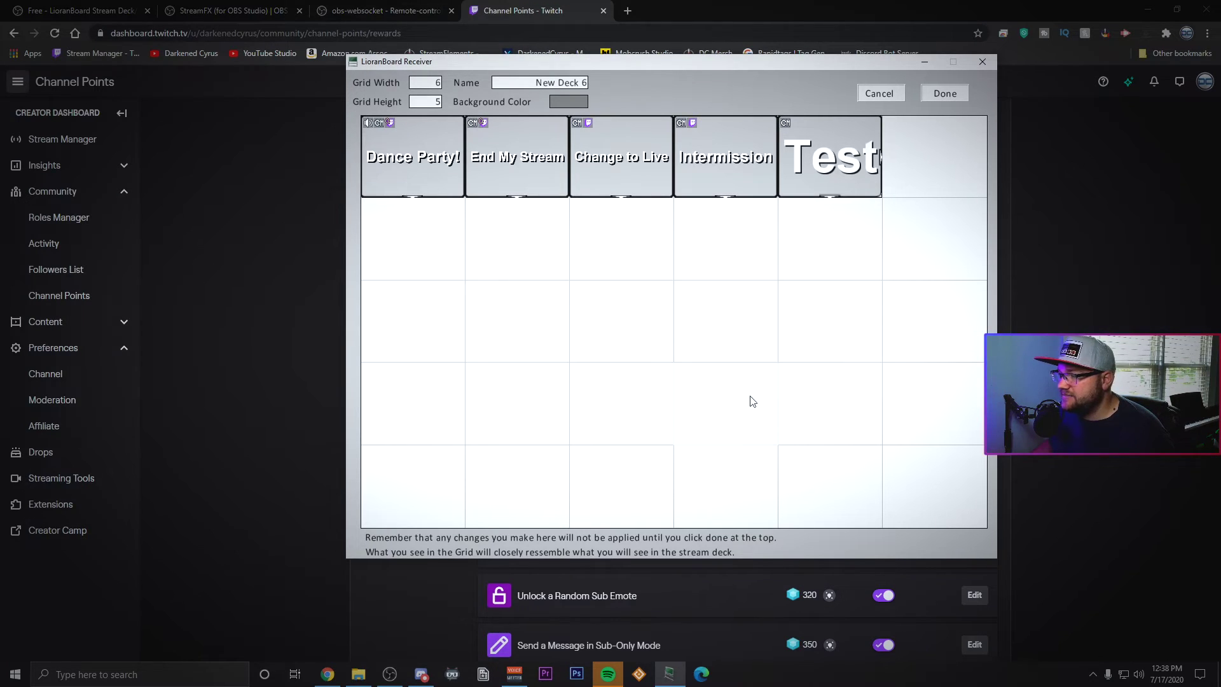
right_click(636, 148)
click(676, 260)
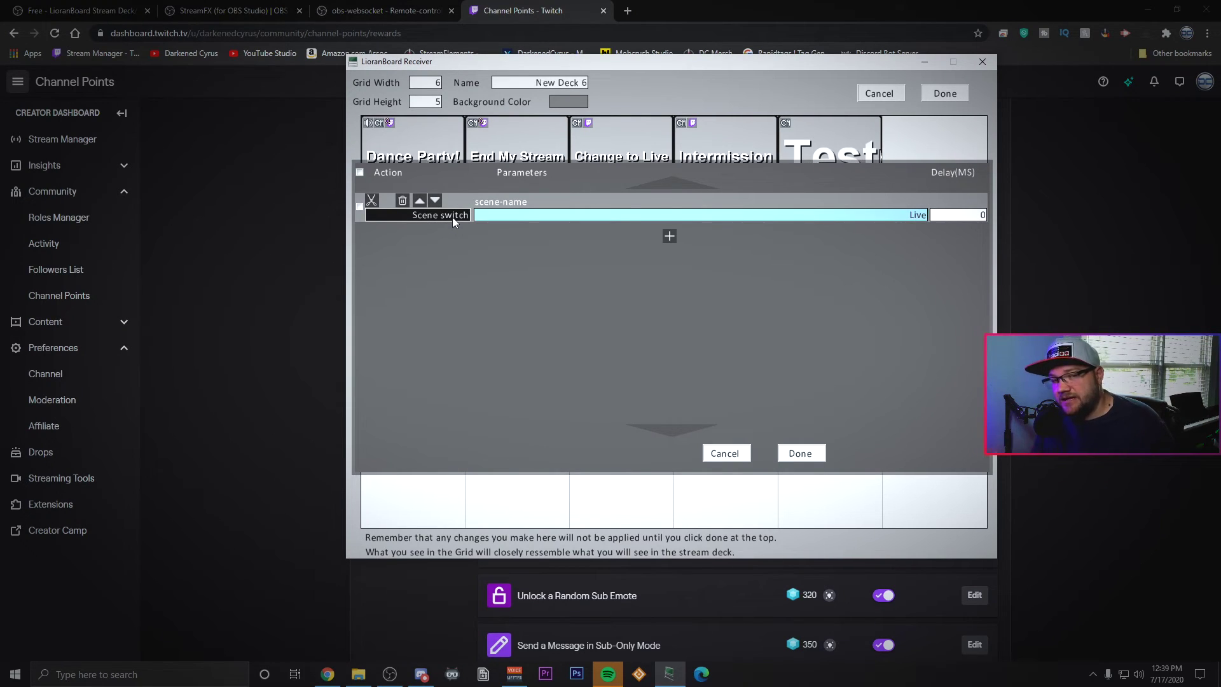
click(818, 458)
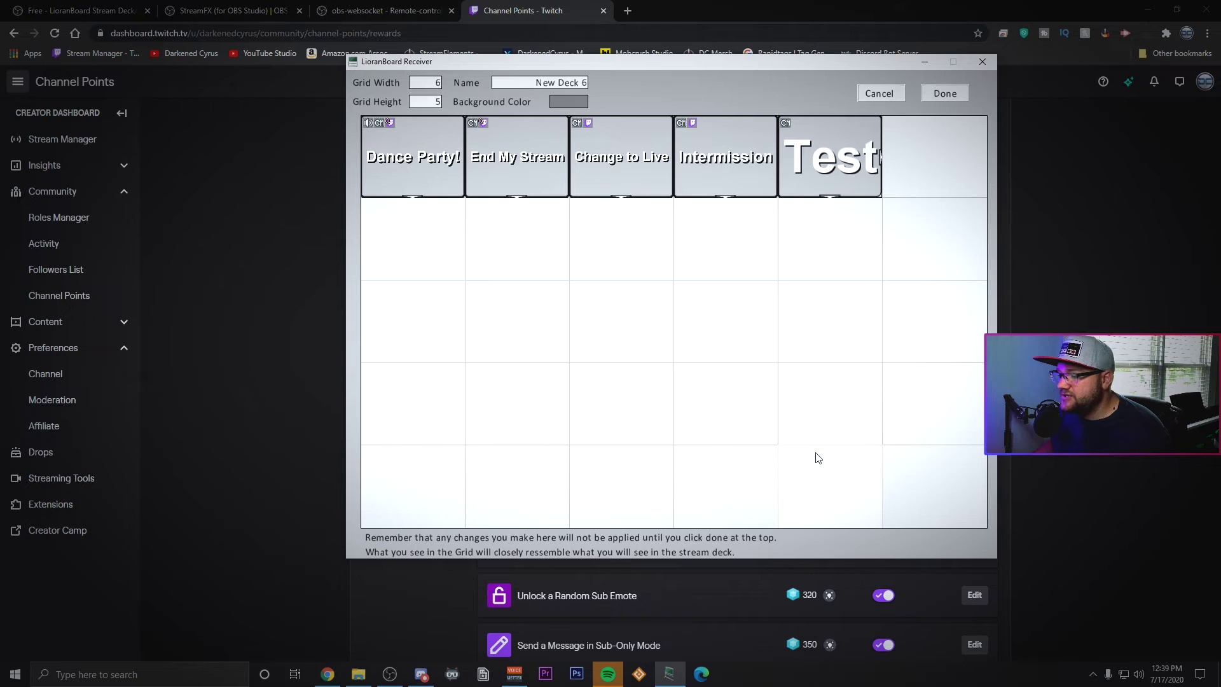
Switch to OBS and look through the scene list.
click(390, 673)
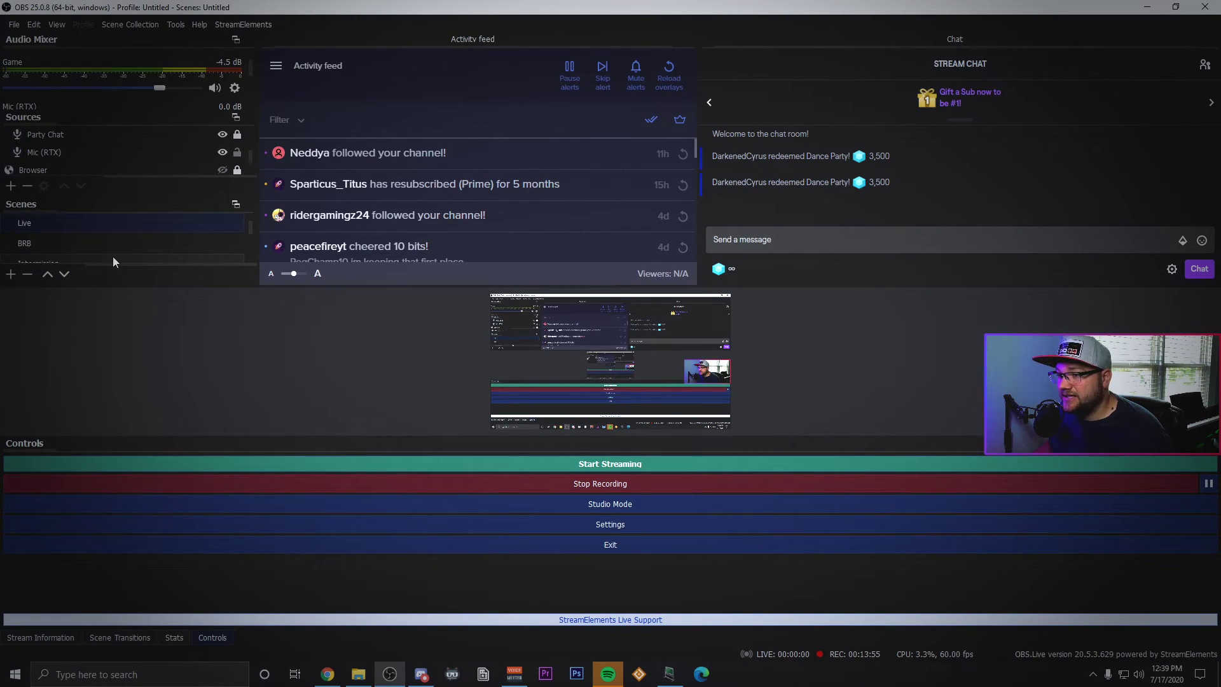
scroll(112, 257, down, 3)
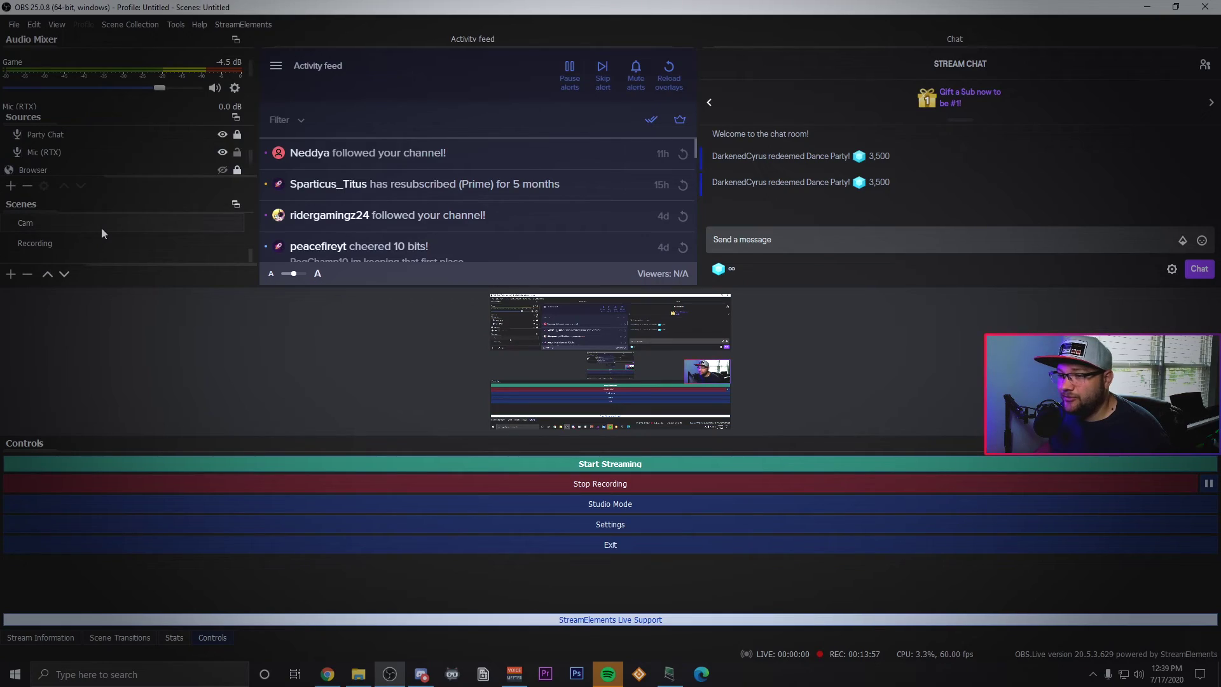